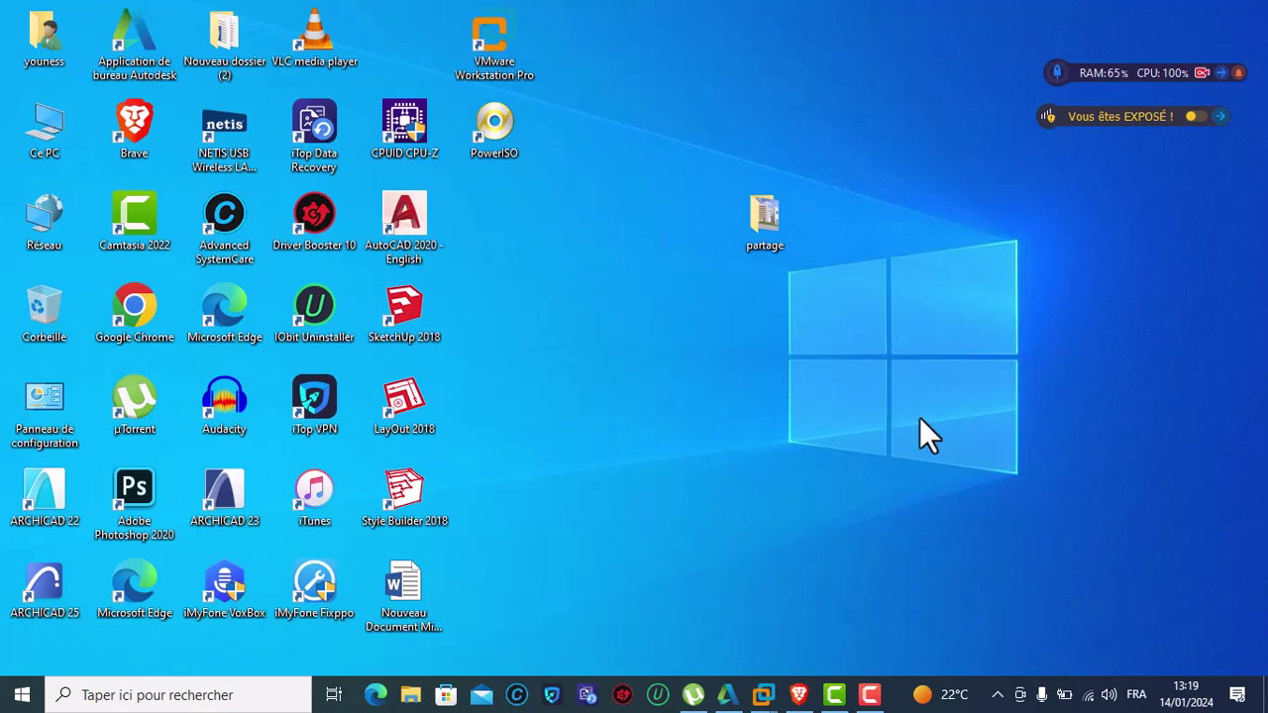
- Switch to the running Windows 10 x64 virtual machine in VMware Workstation
mouse_move(763, 695)
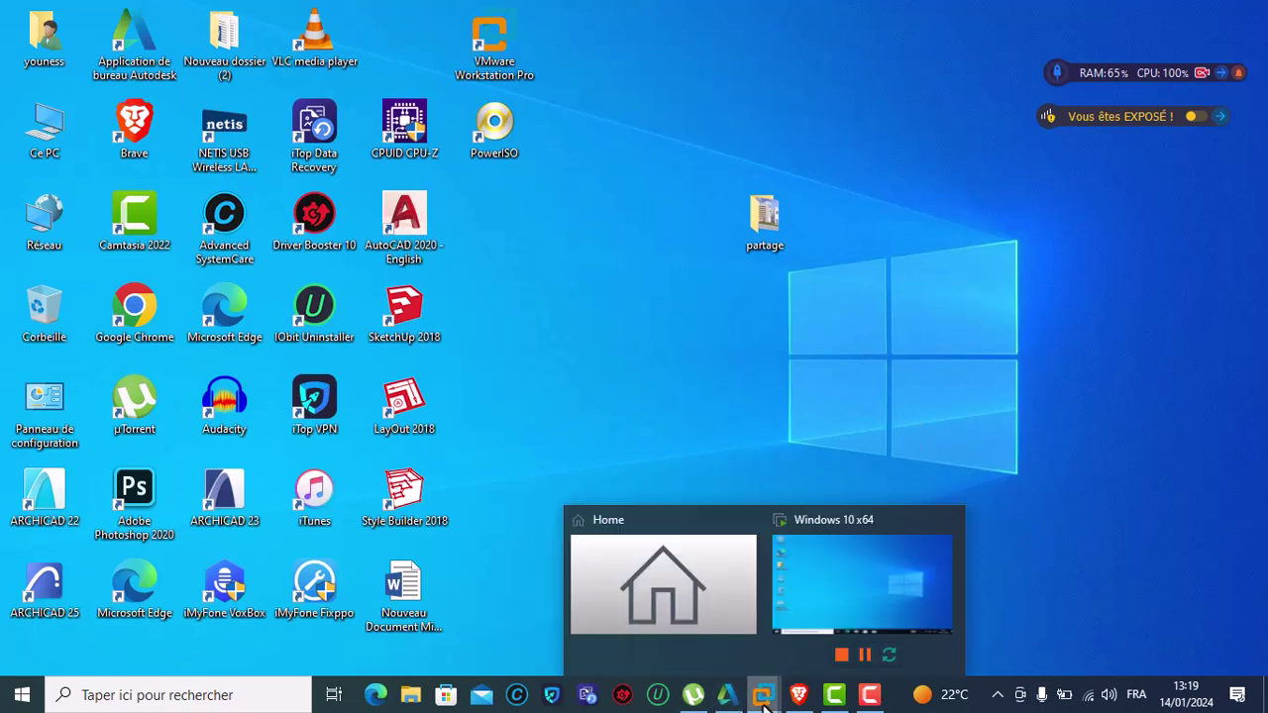
click(834, 581)
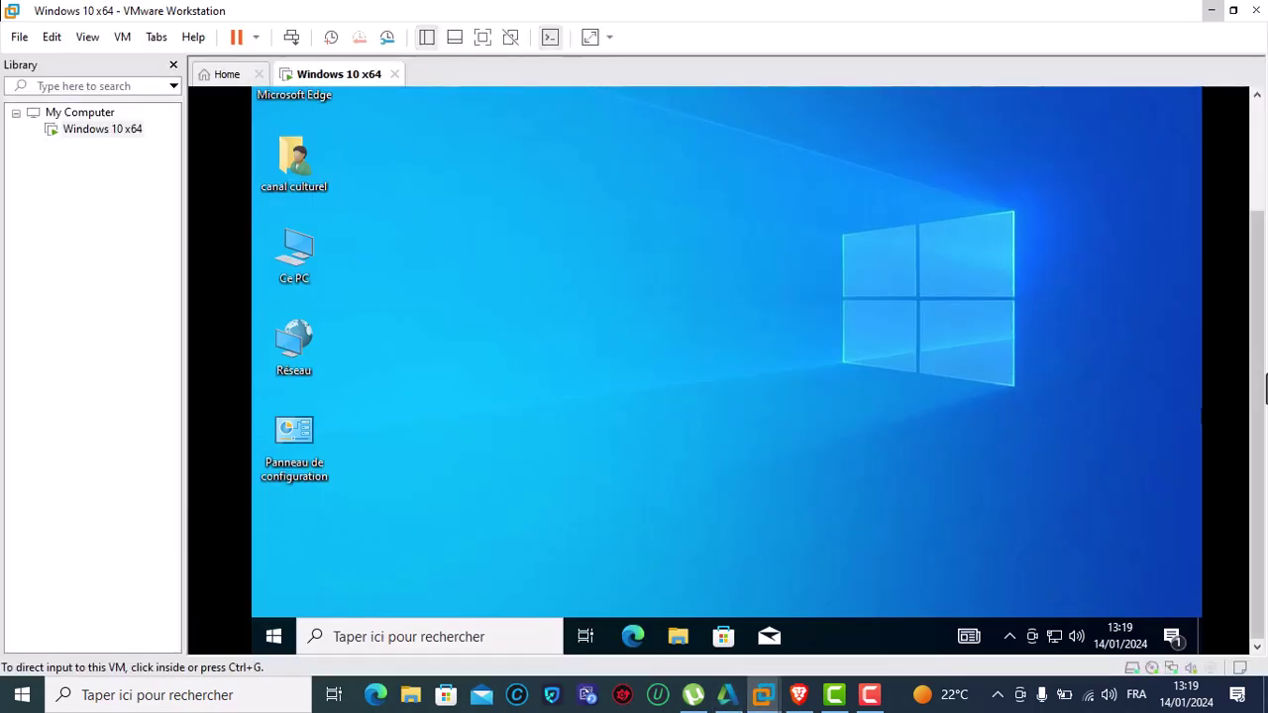
mouse_move(1263, 401)
mouse_down()
mouse_move(1263, 283)
mouse_move(1266, 451)
mouse_move(1263, 386)
mouse_up()
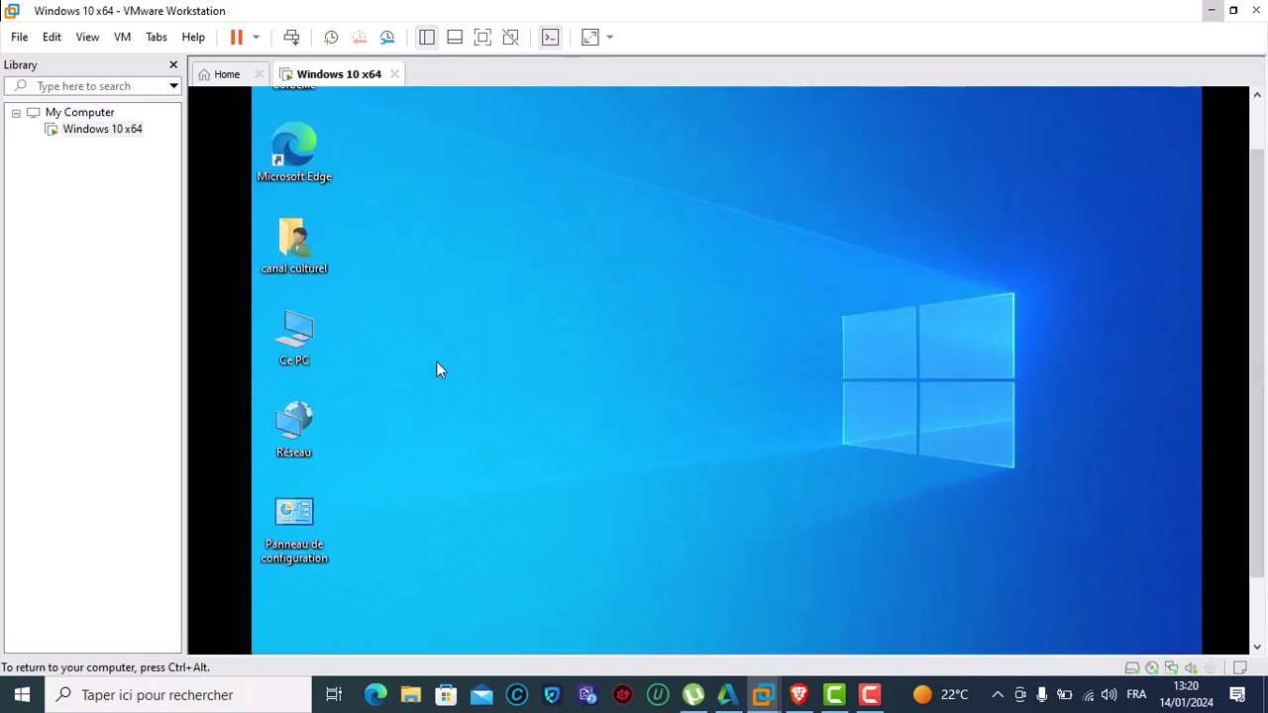
- Open Computer Management for Ce PC in the virtual machine and show Disk Management (Gestion des disques)
double_click(302, 340)
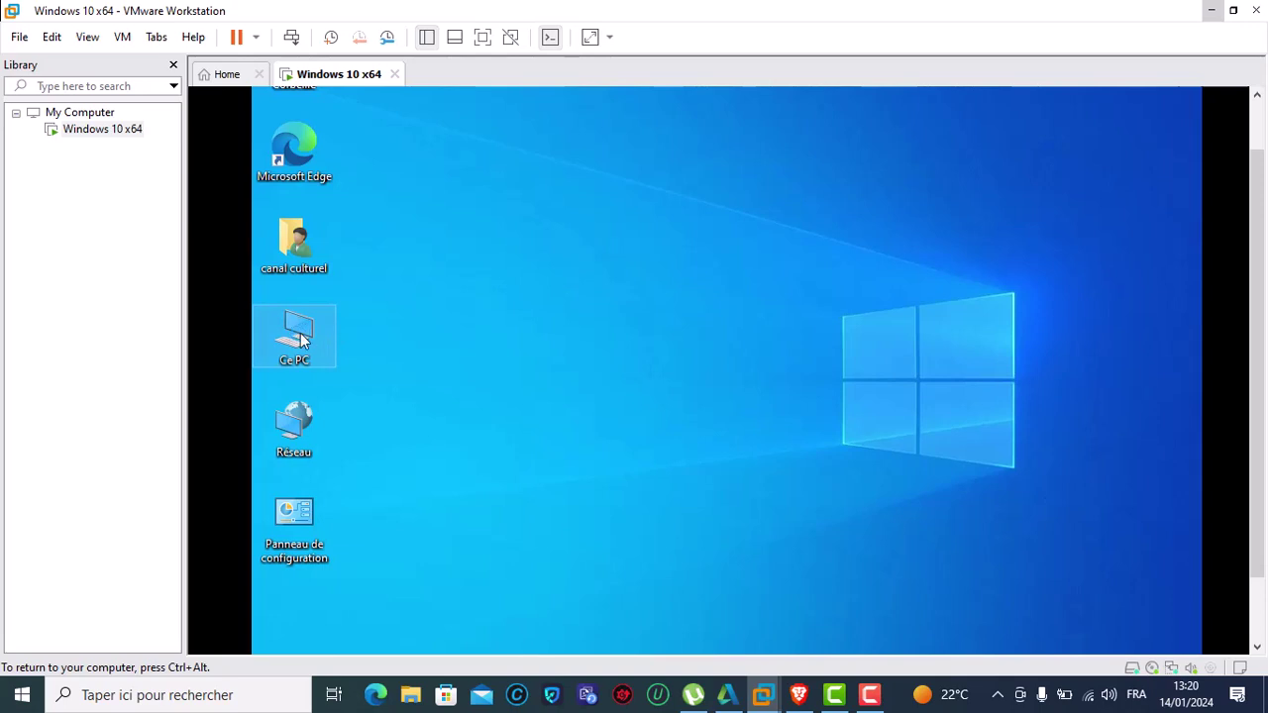
right_click(302, 340)
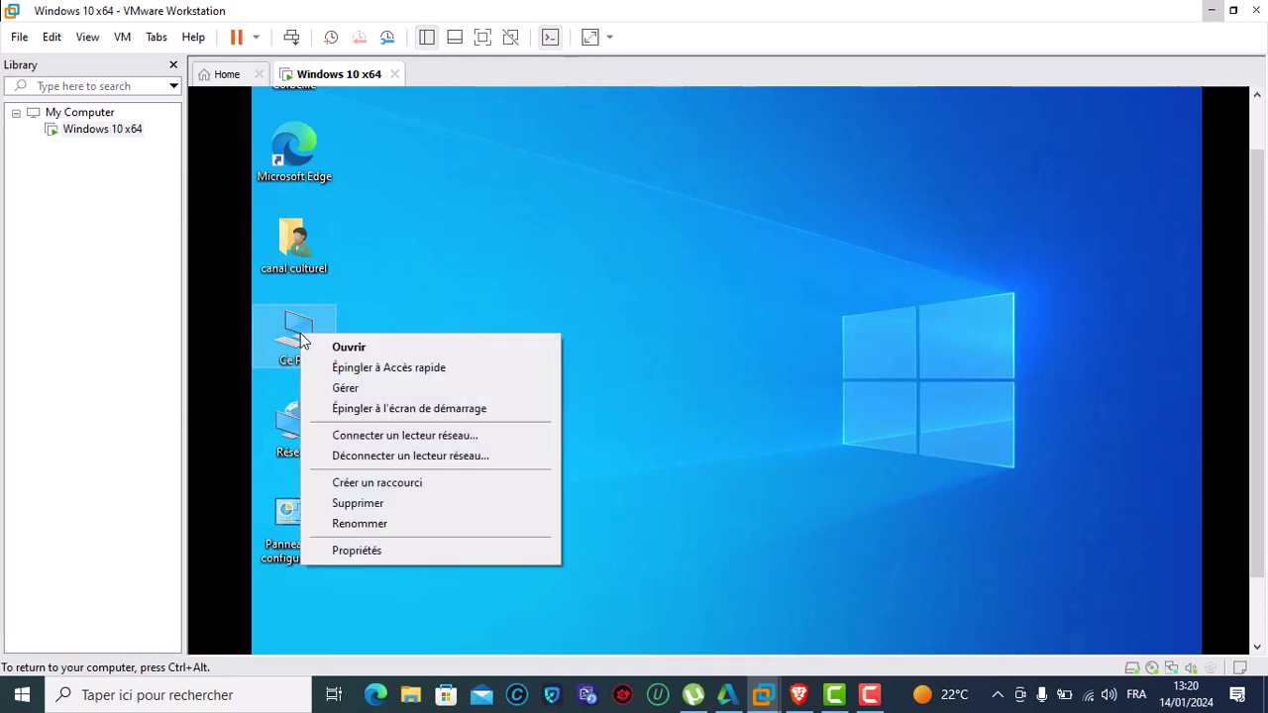
click(402, 389)
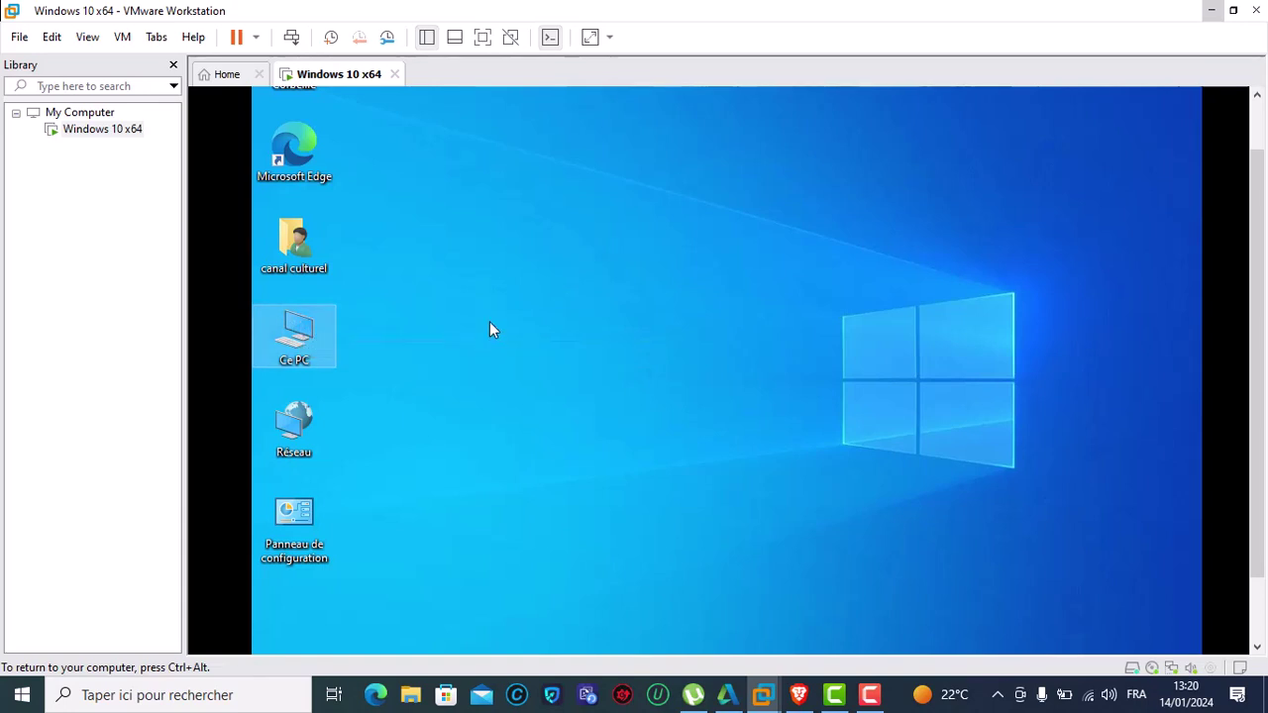
mouse_move(1258, 467)
mouse_down()
mouse_move(1261, 552)
mouse_move(1257, 453)
mouse_up()
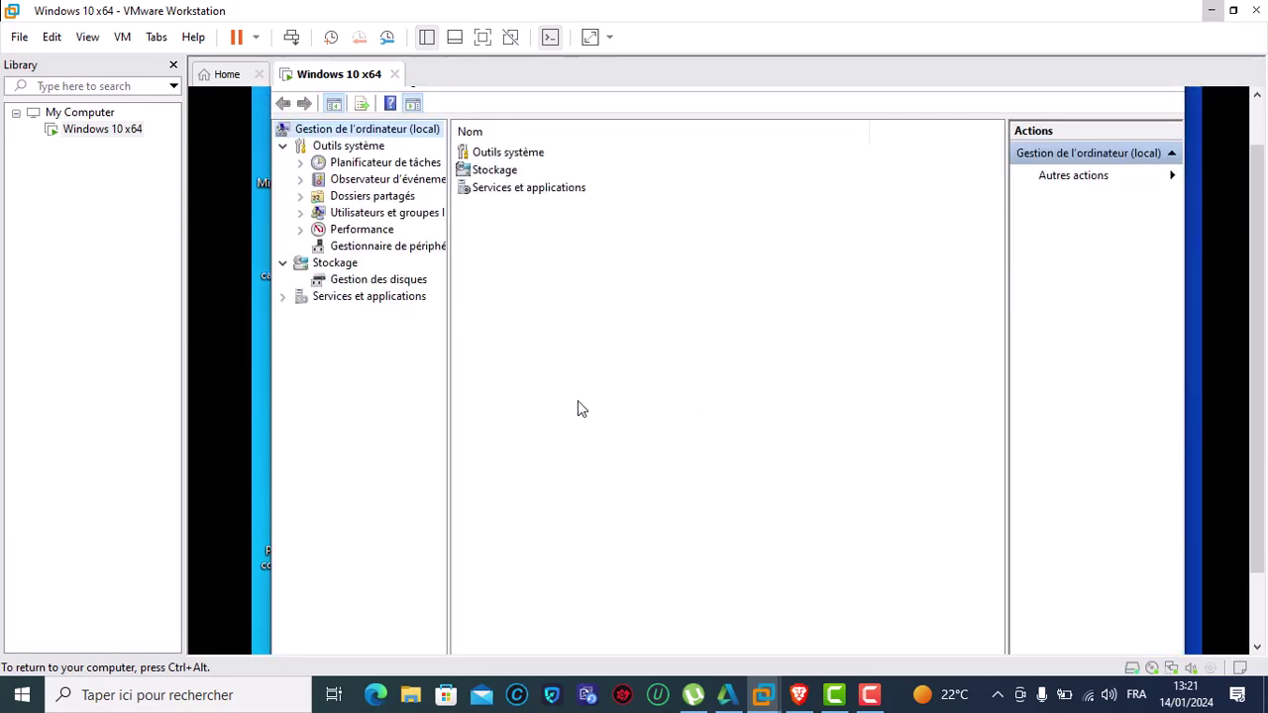
click(372, 285)
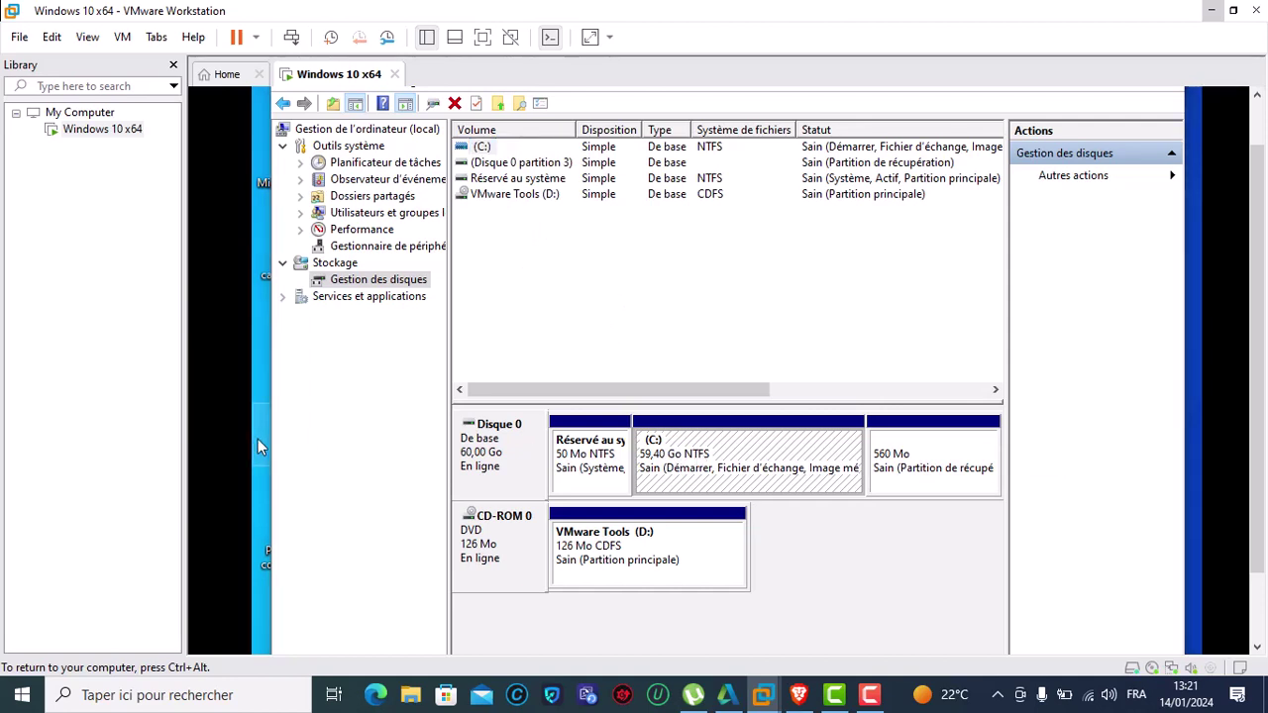
- Minimize Computer Management and check the free space and total size of drive C: in Ce PC
key(ctrl+alt)
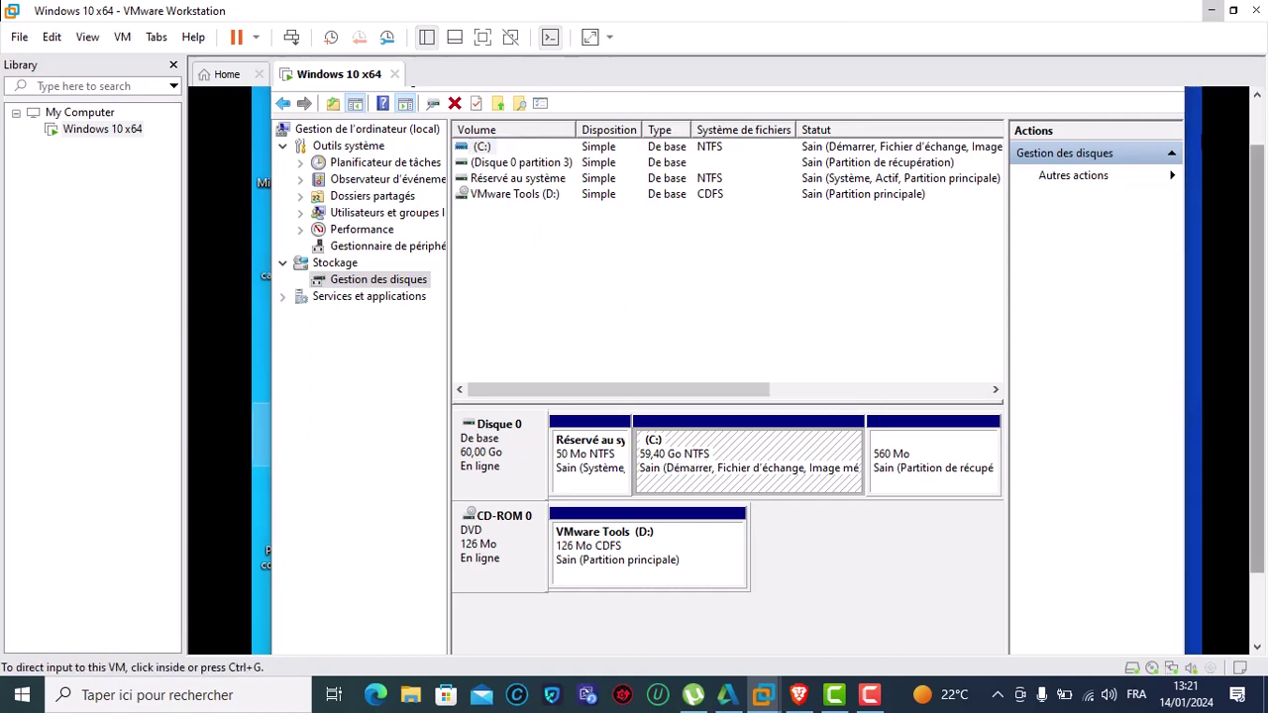
scroll(1047, 109, up, 1)
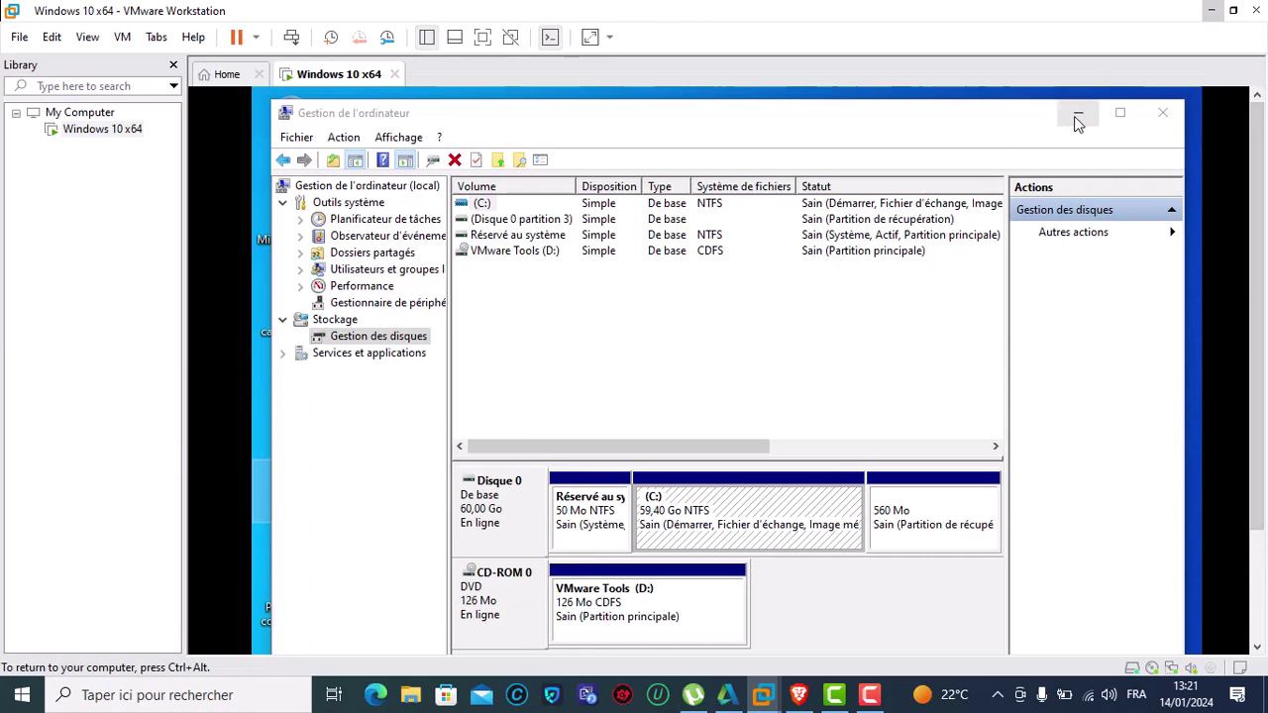
click(1078, 119)
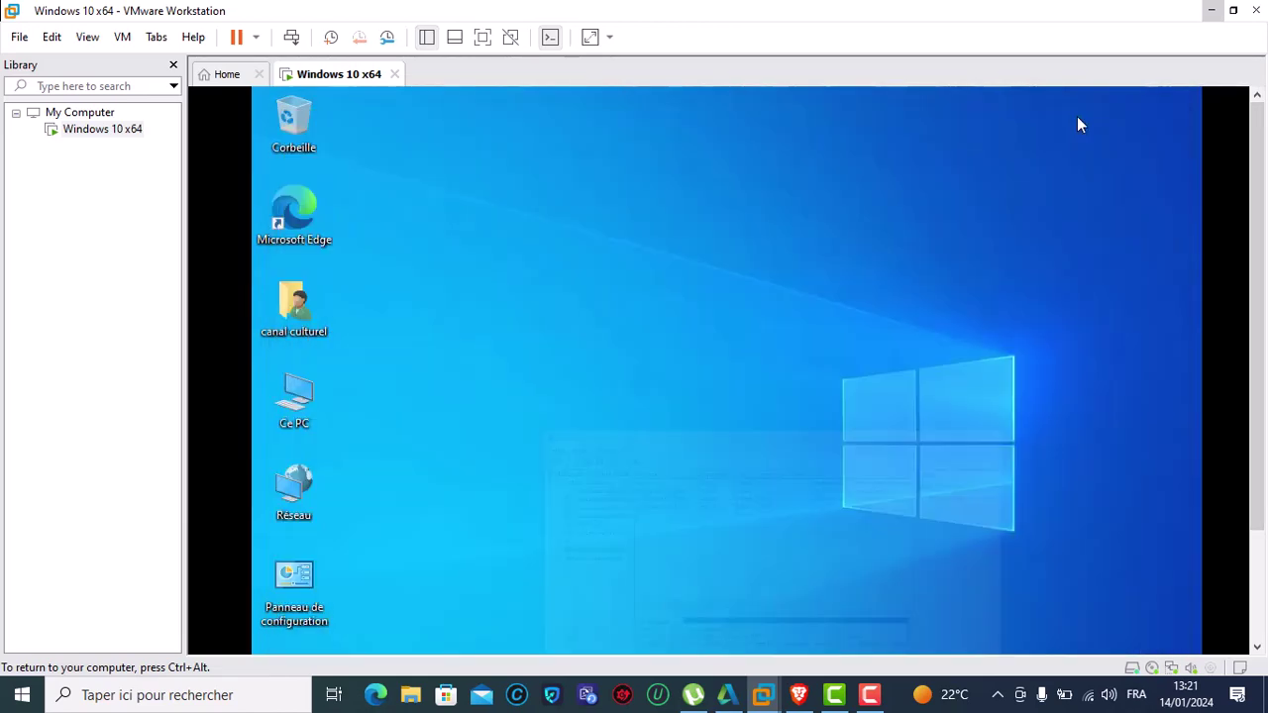
double_click(300, 412)
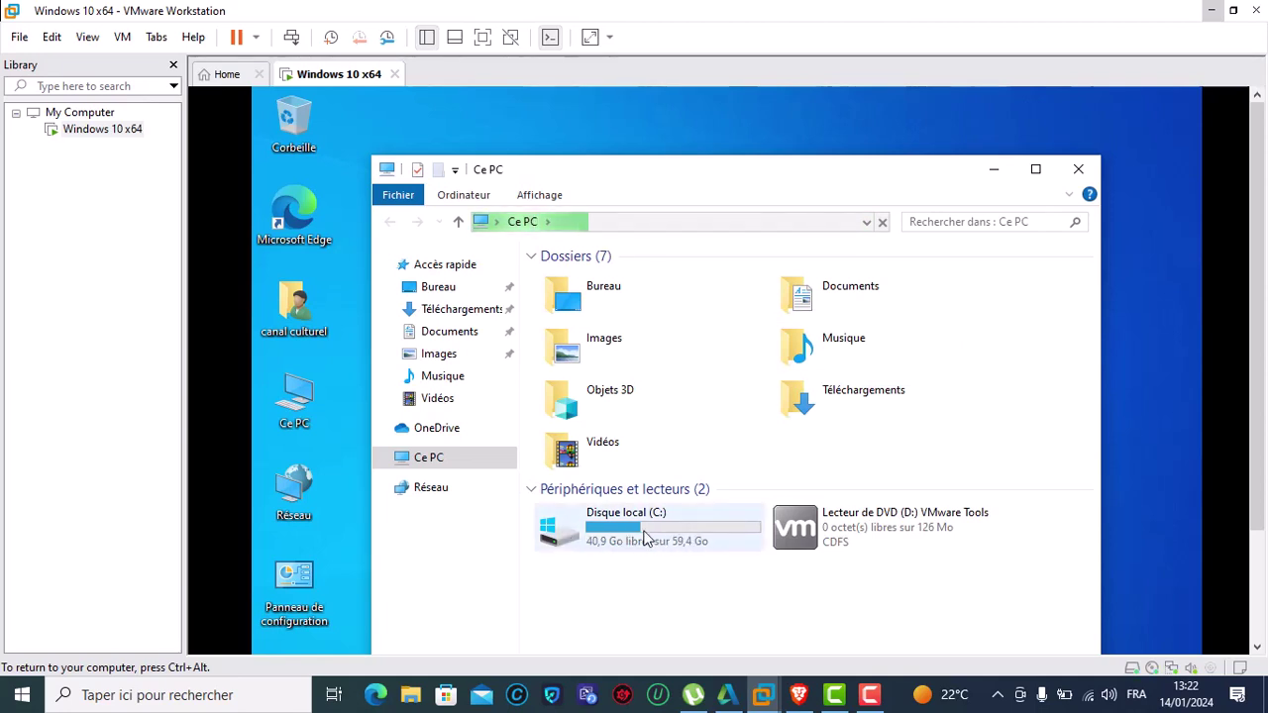
mouse_move(686, 536)
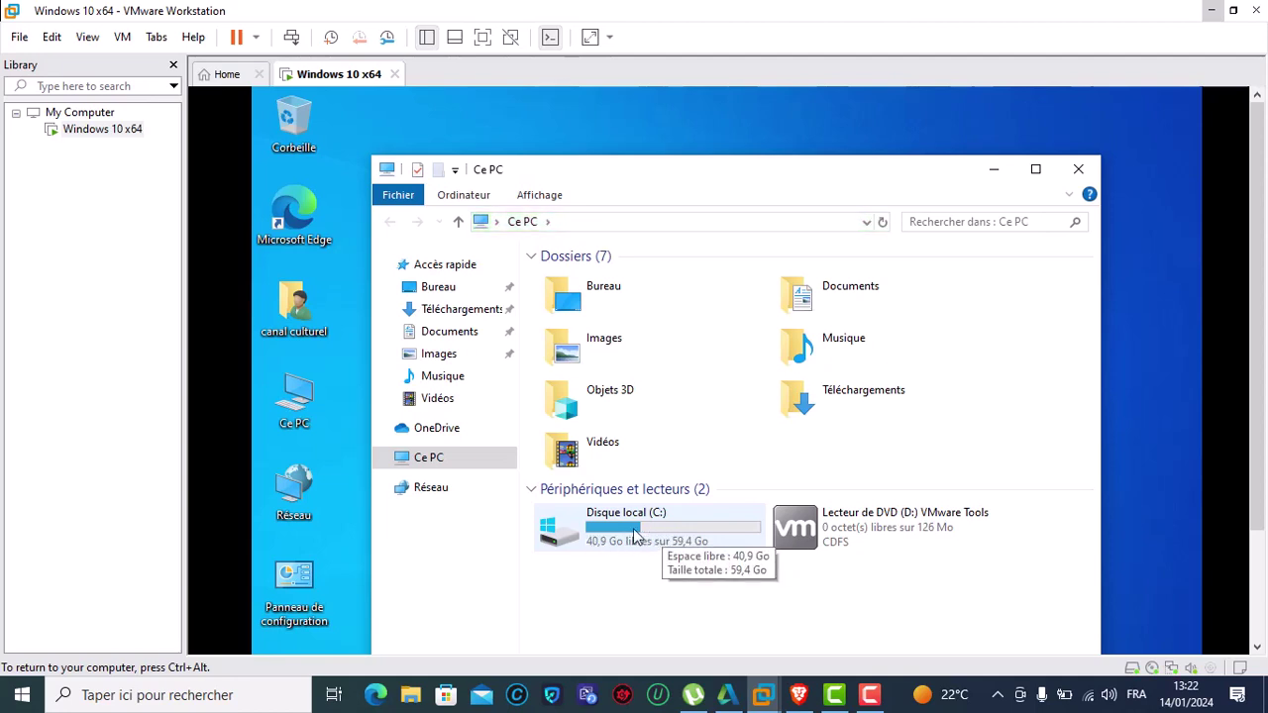
click(994, 170)
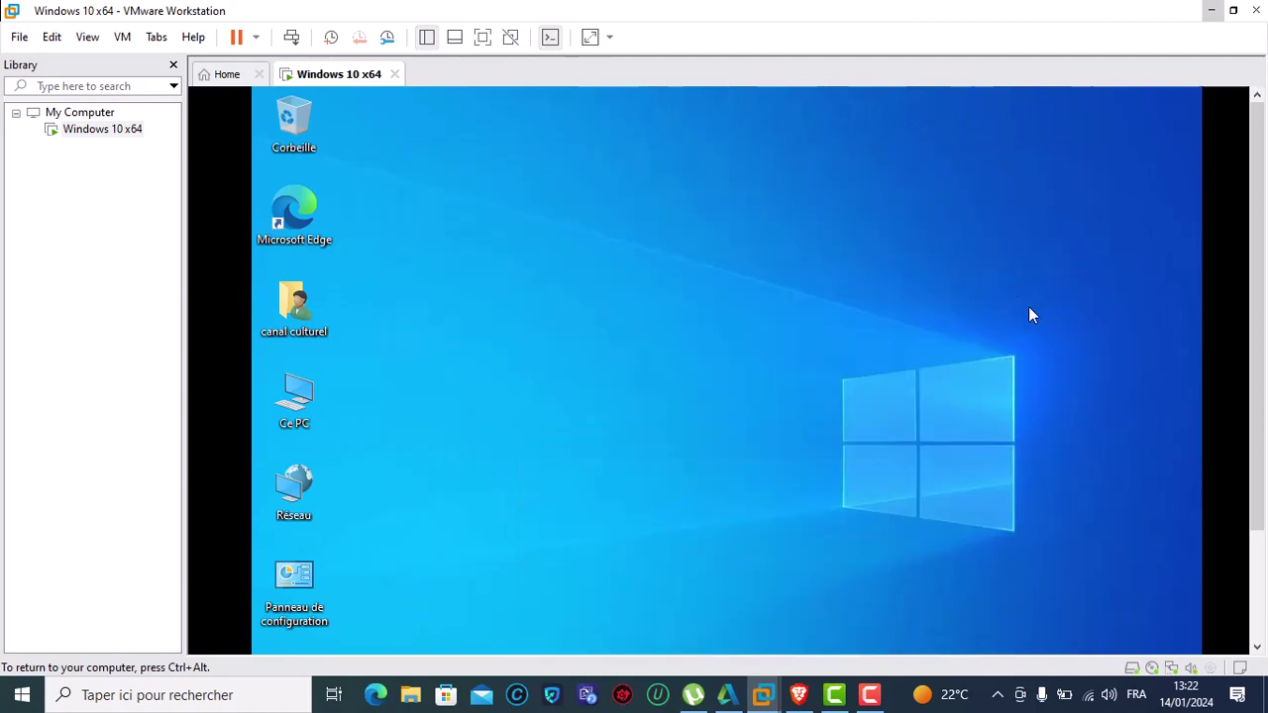
- Return to Disk Management and start reducing the C: volume on Disque 0
scroll(1257, 317, down, 3)
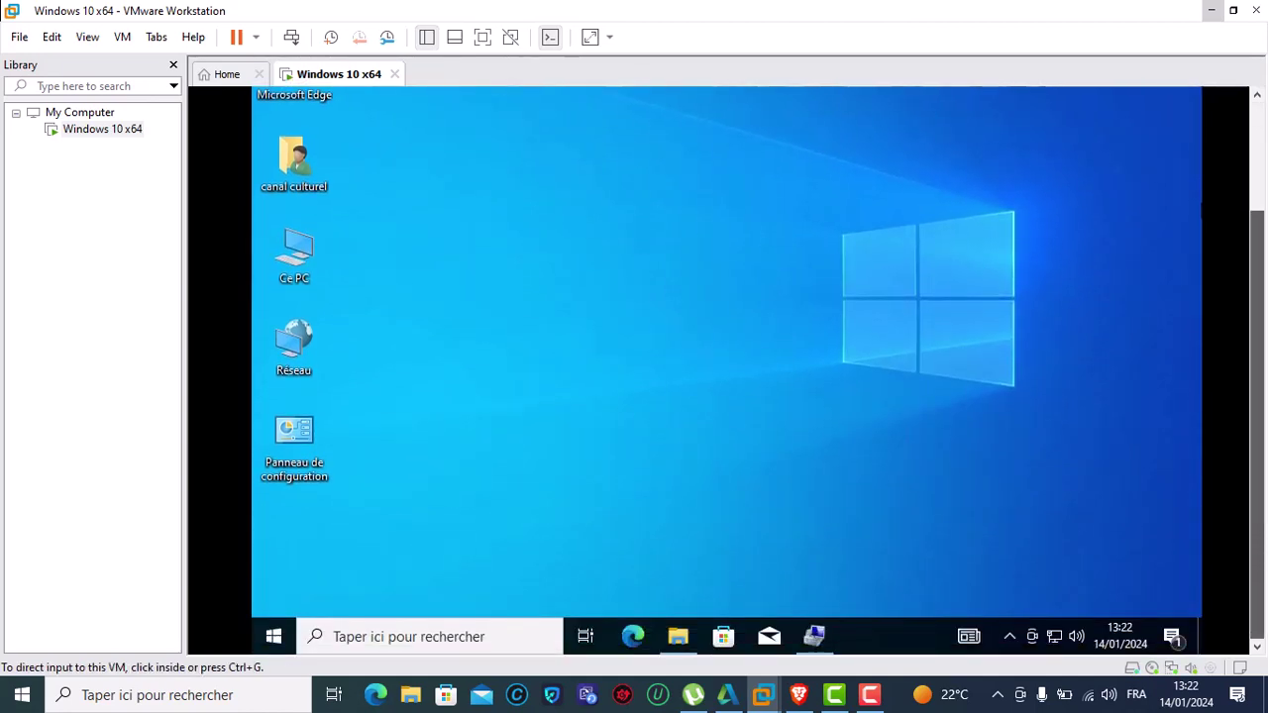
click(815, 639)
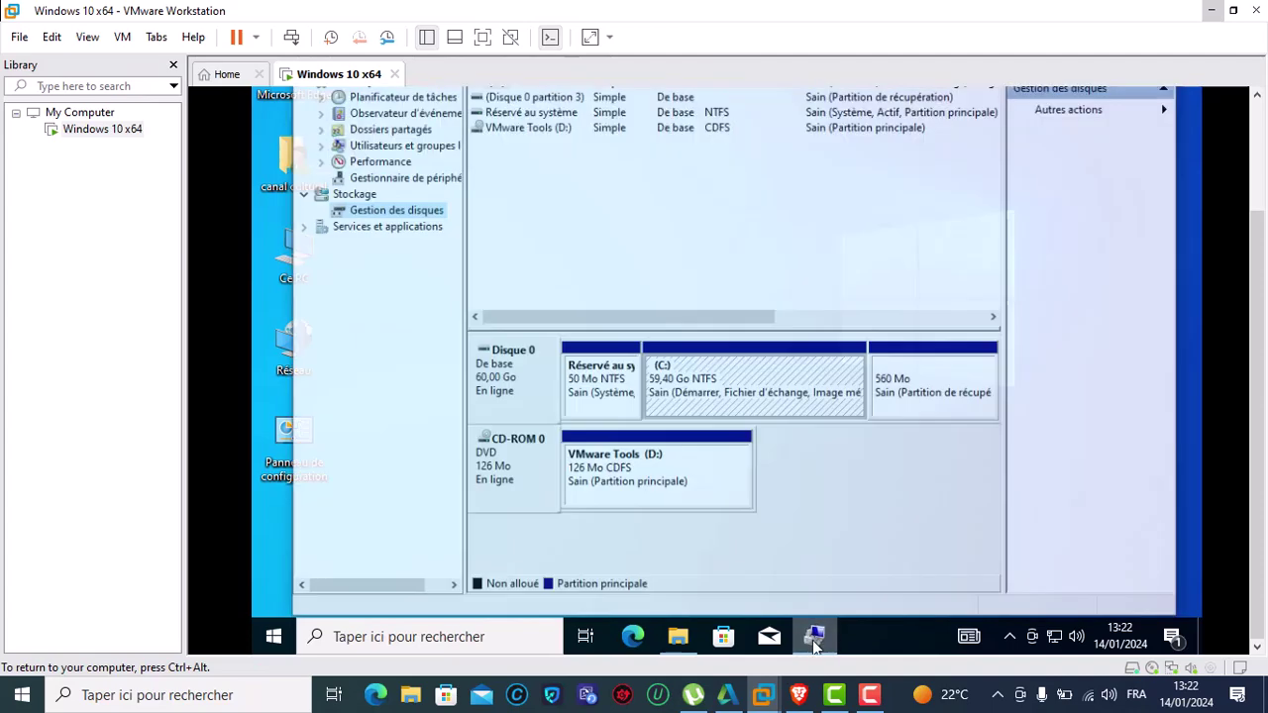
right_click(719, 367)
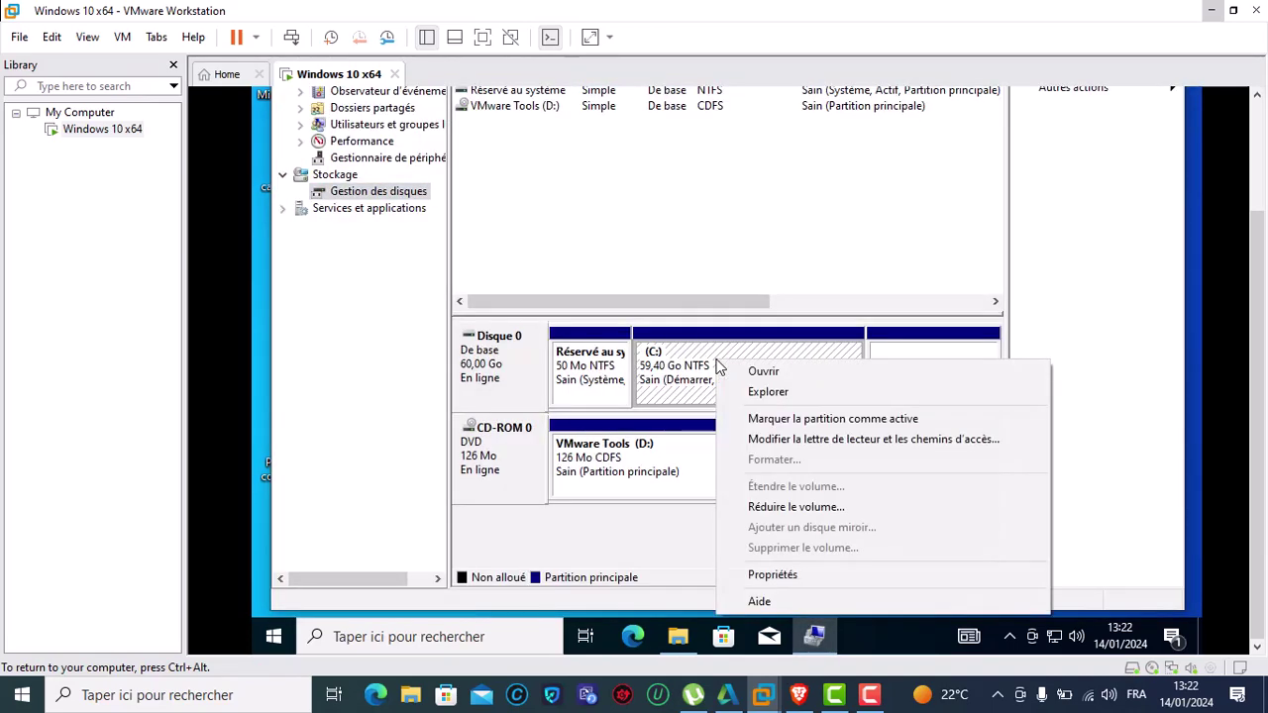
click(795, 508)
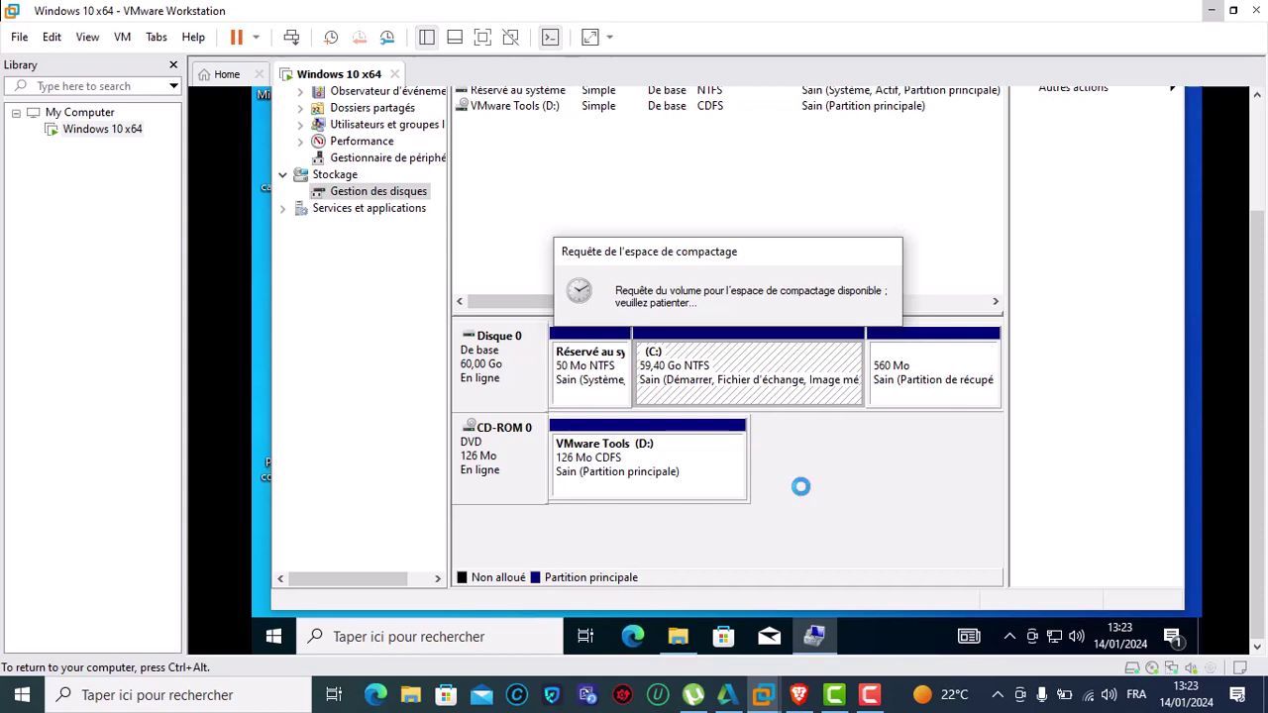
- Set the amount of space to remove from C: to 20000 MB and shrink the volume
key(ctrl+alt)
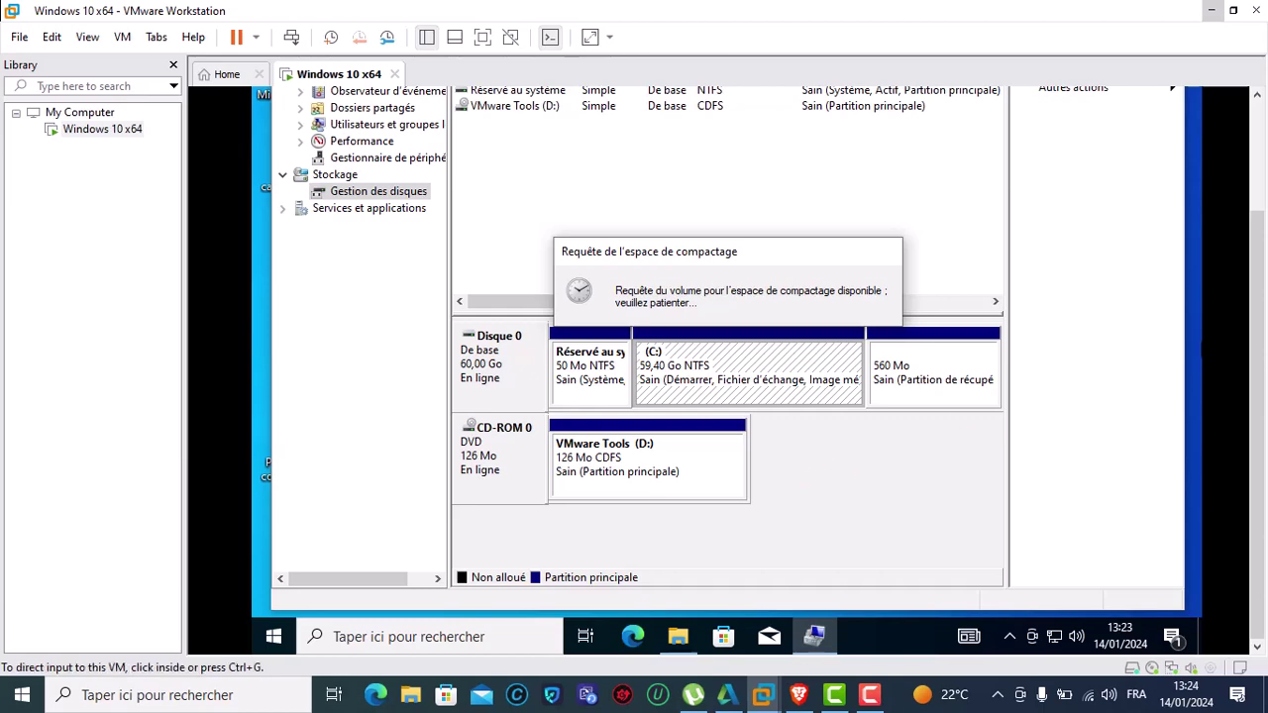
scroll(759, 370, up, 1)
scroll(758, 370, up, 3)
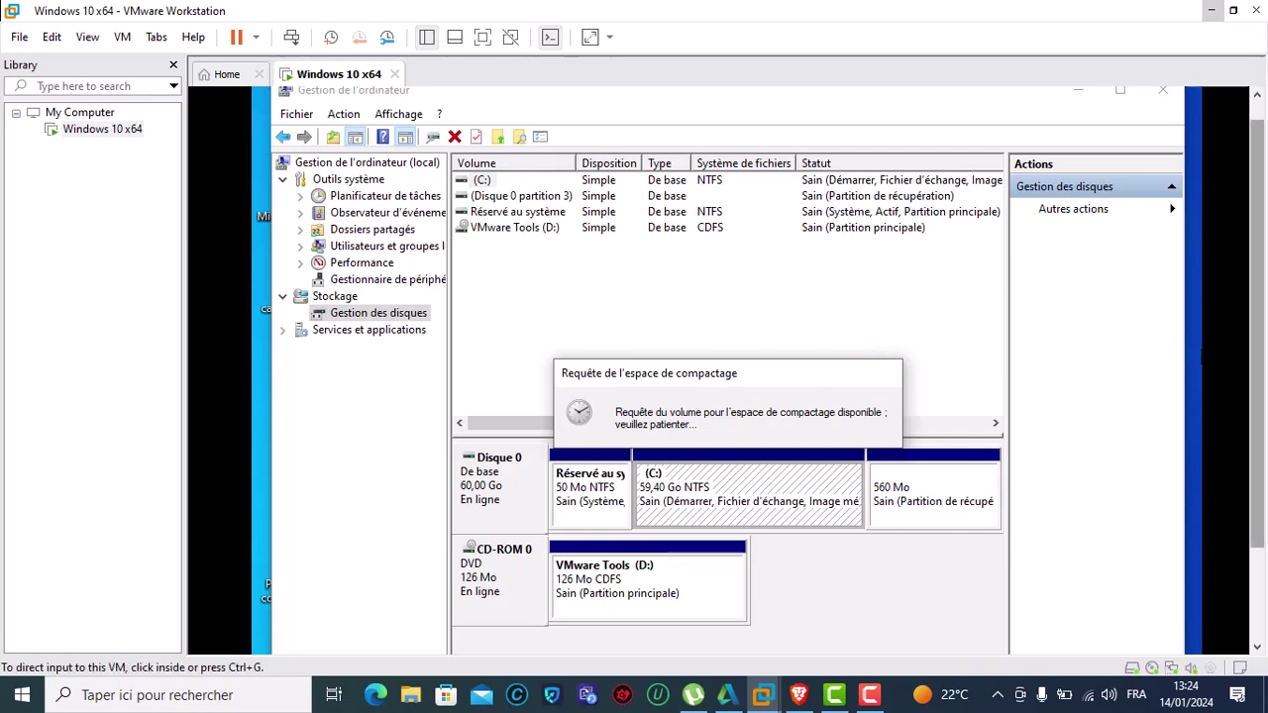
scroll(761, 356, down, 3)
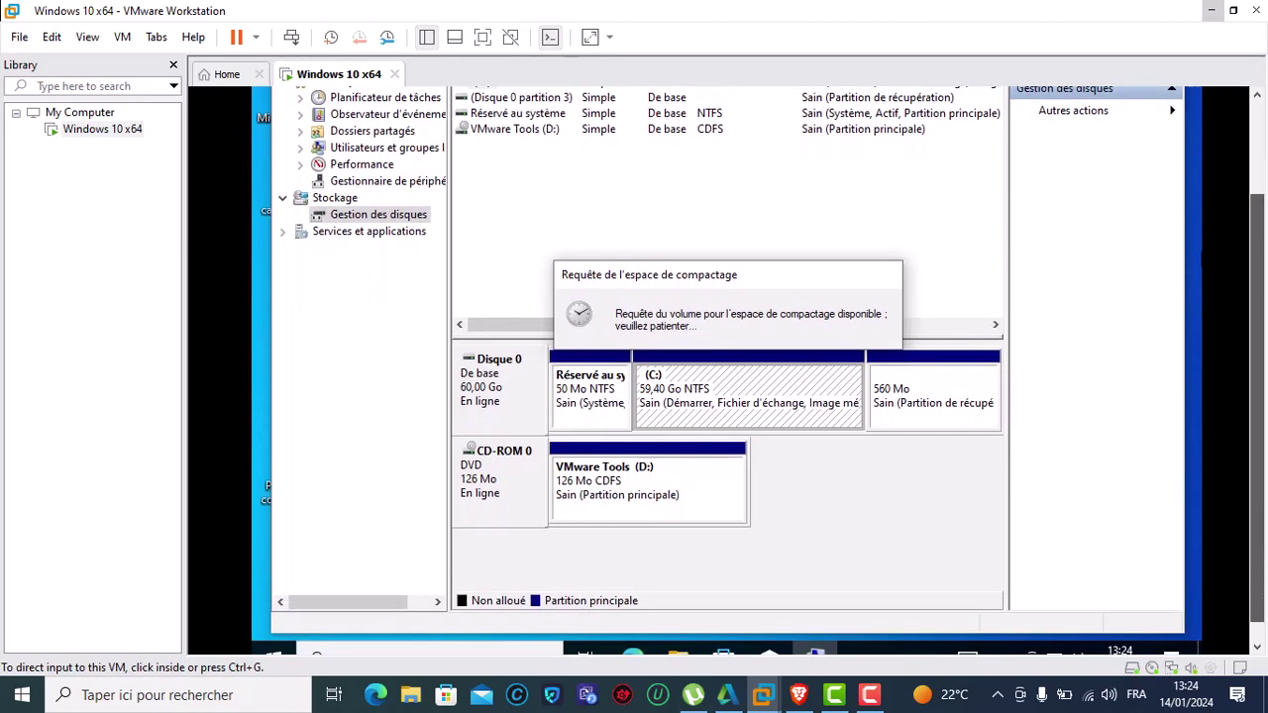
scroll(760, 356, up, 1)
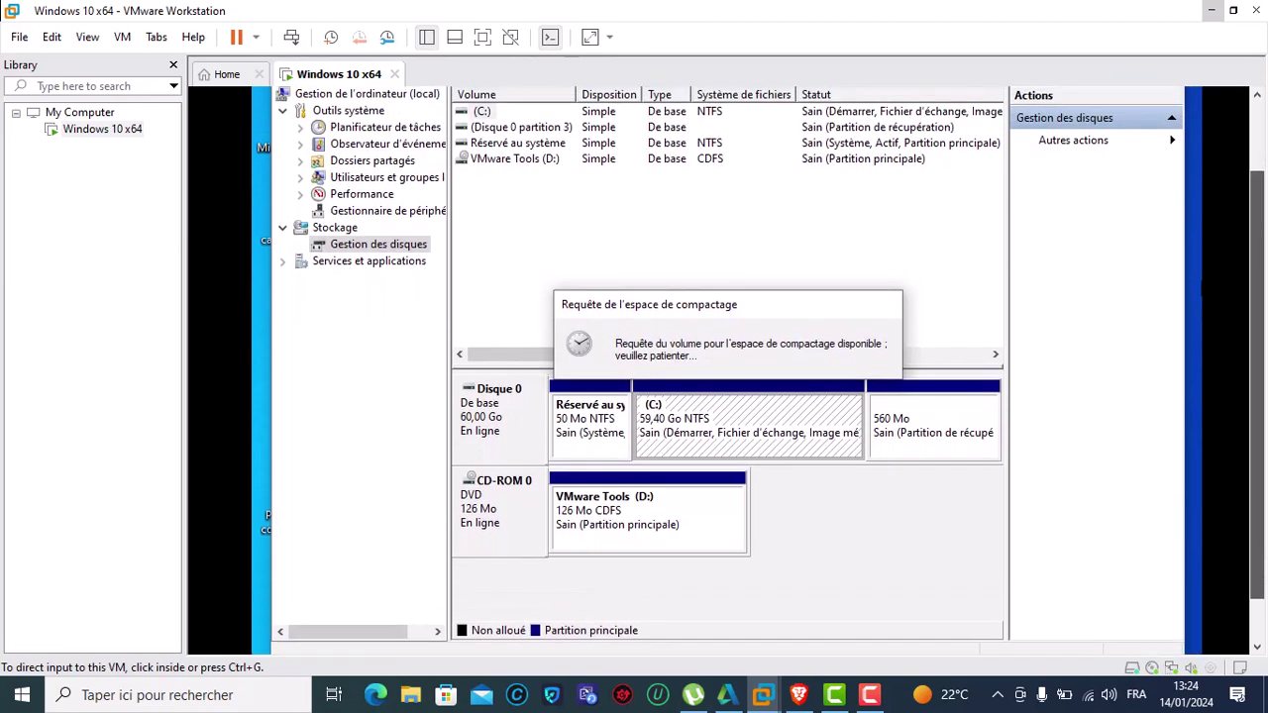
scroll(761, 370, up, 3)
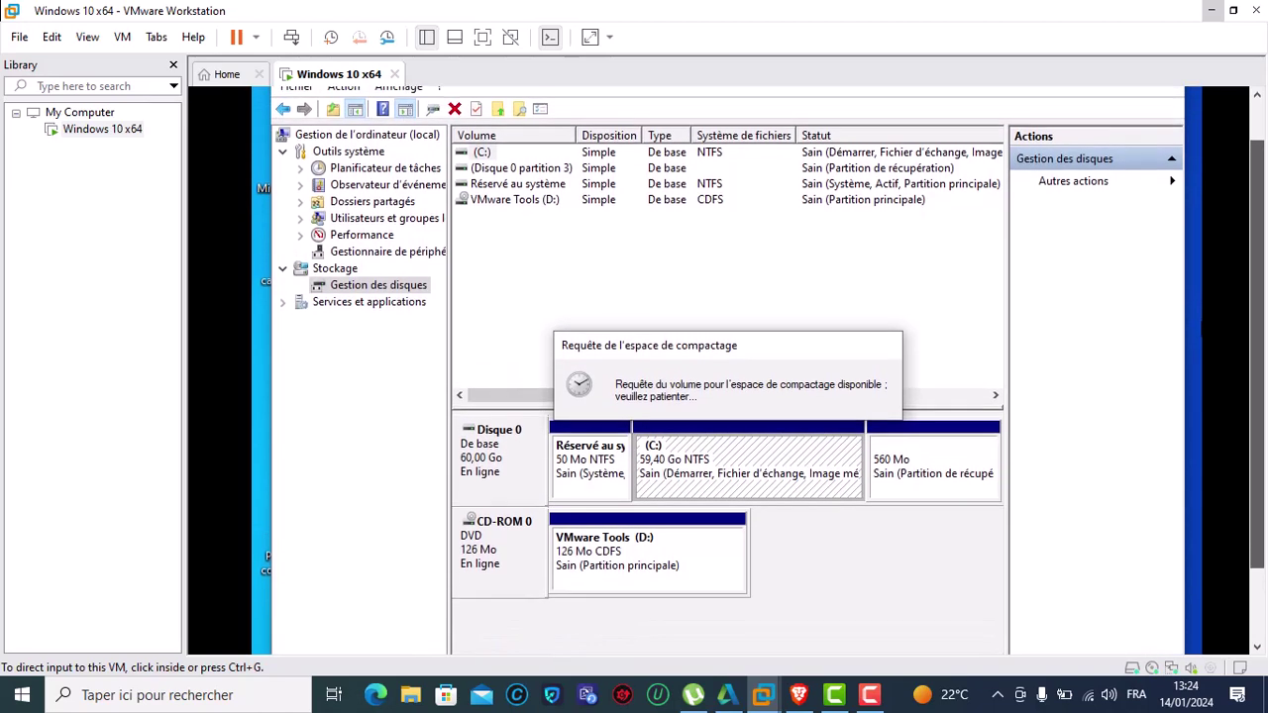
scroll(761, 370, up, 1)
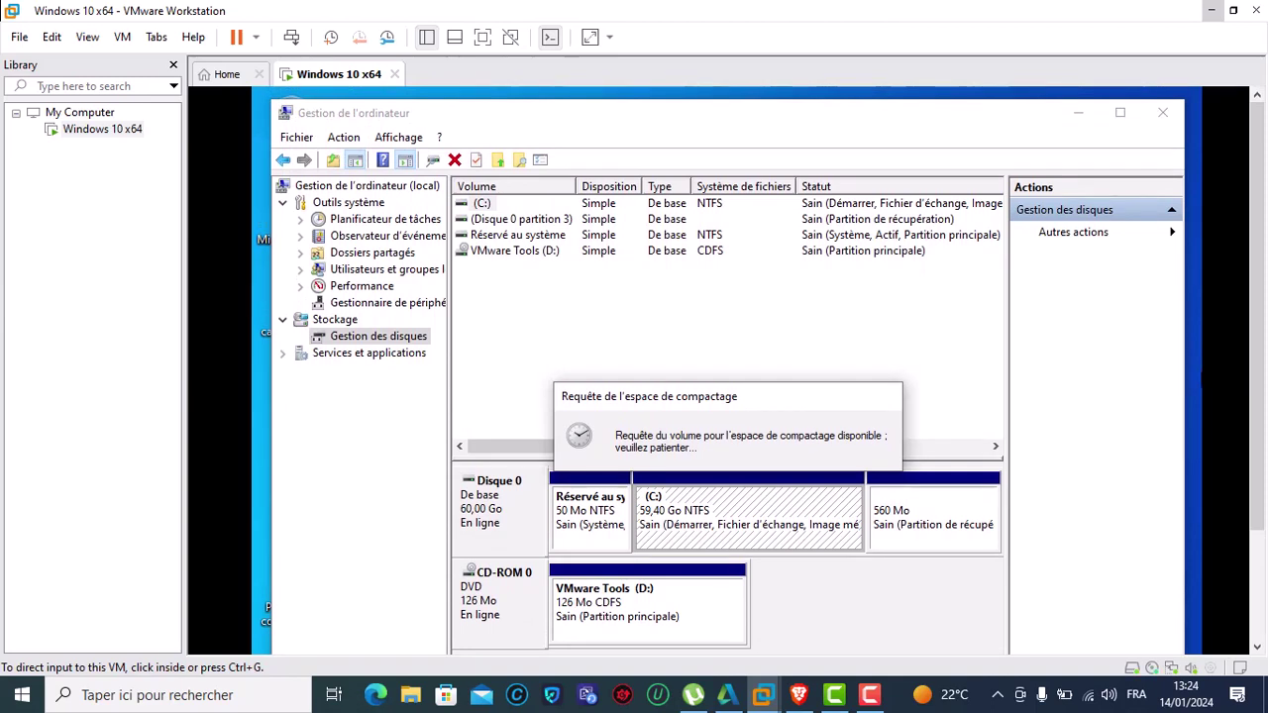
click(845, 462)
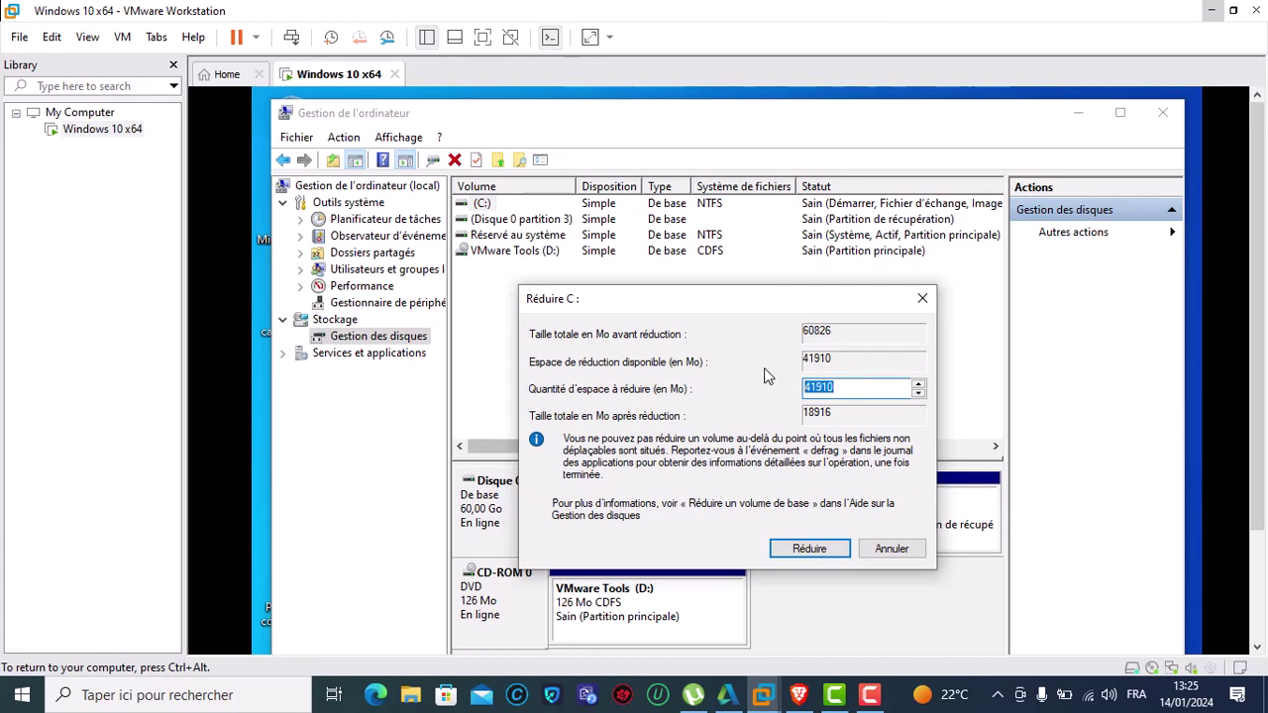
key(BackSpace)
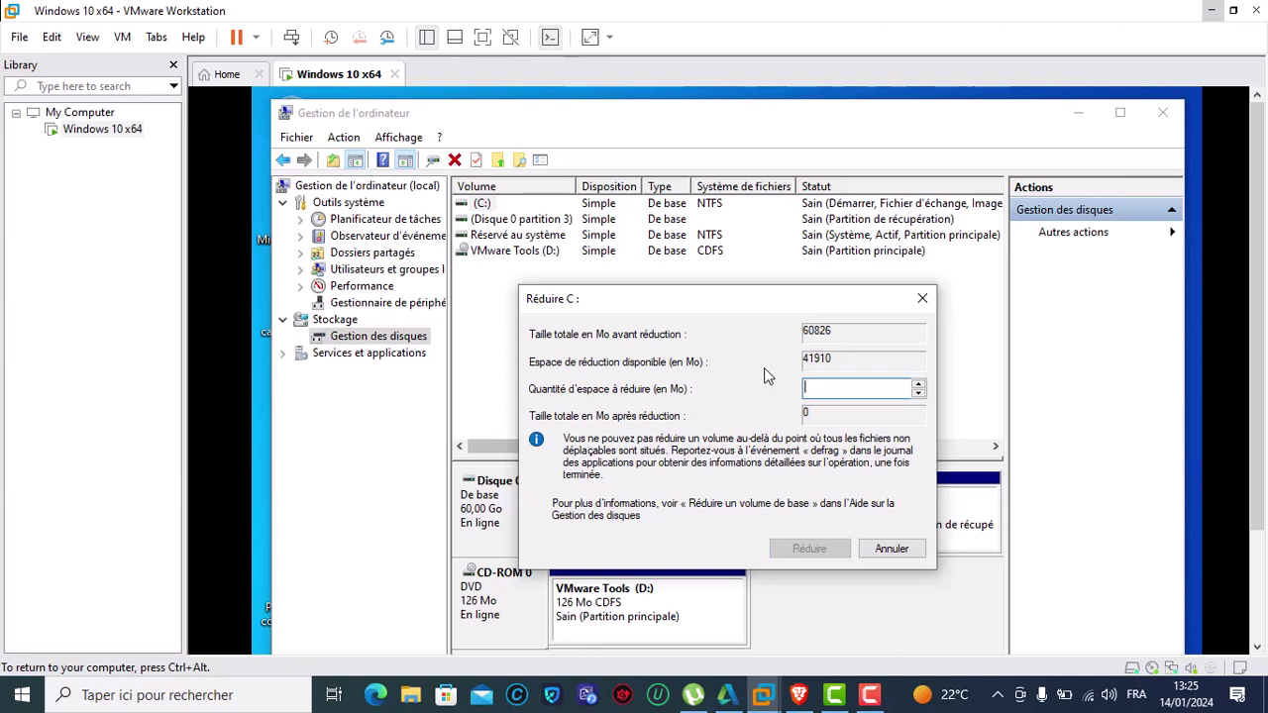
text(2)
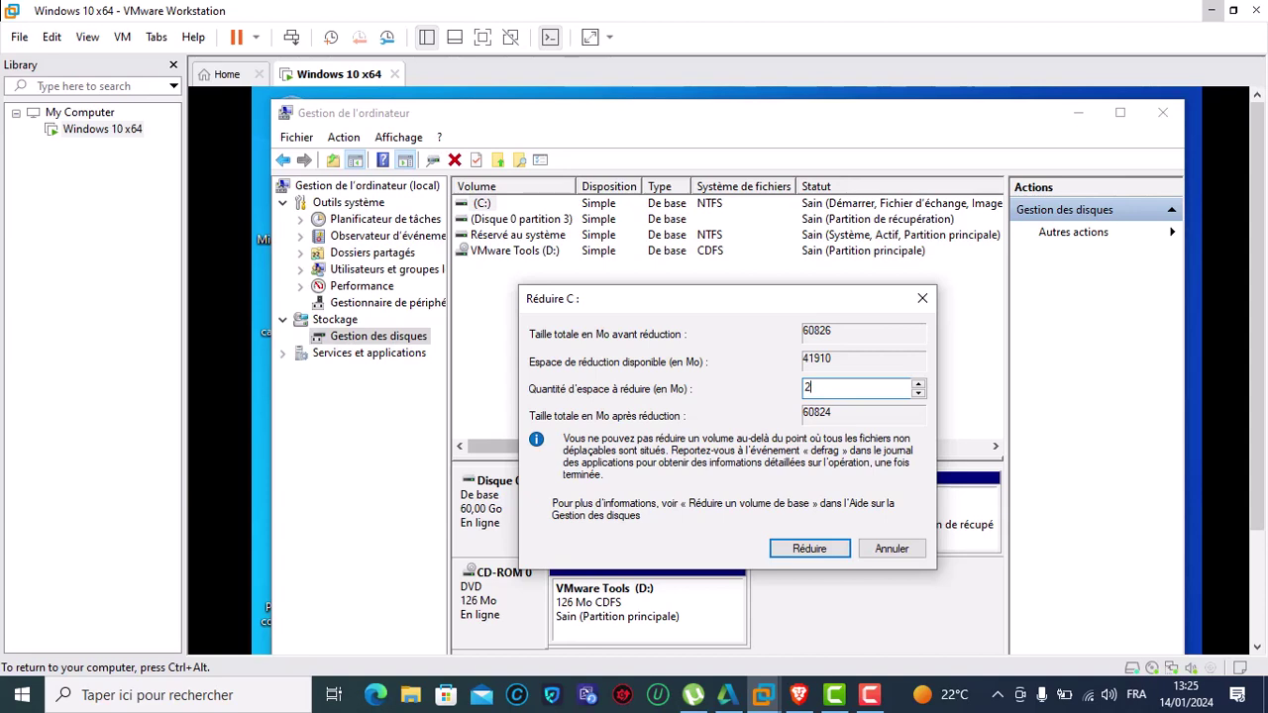
text(0000)
click(808, 555)
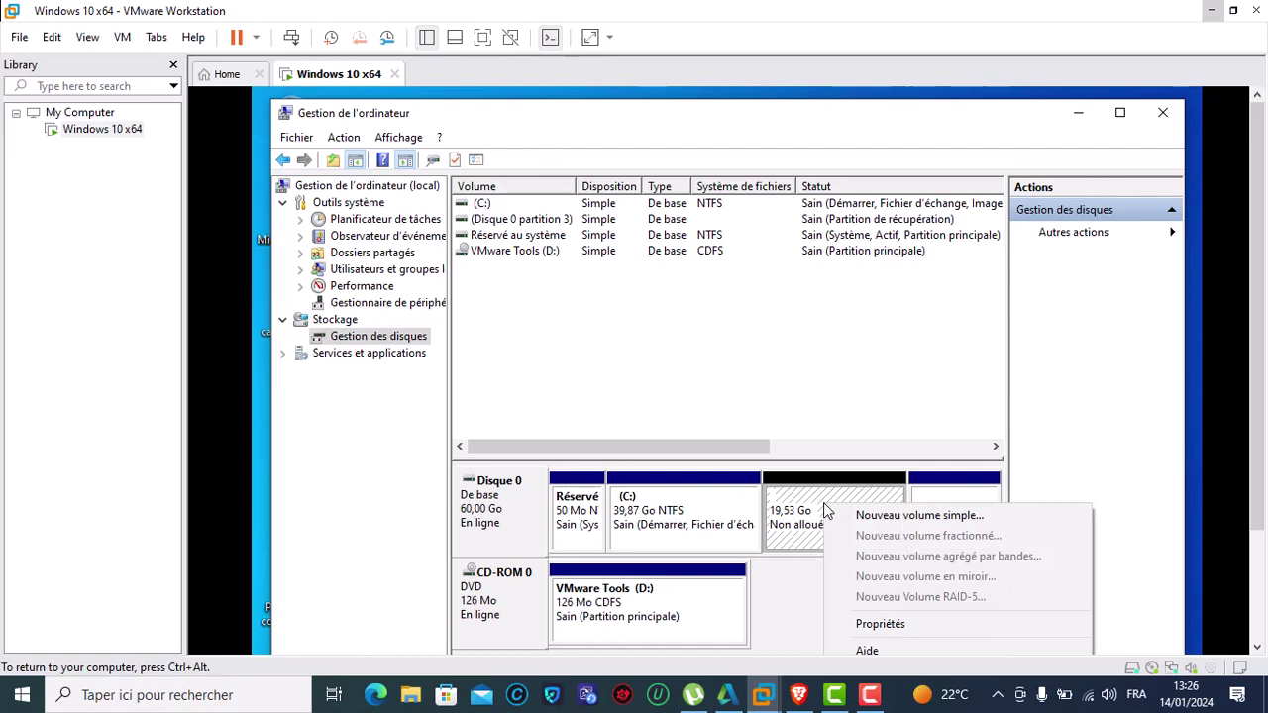
- Create a 19999 MB simple volume in the unallocated space with drive letter E, quick-formatted as NTFS and named Nouveau nom
click(880, 516)
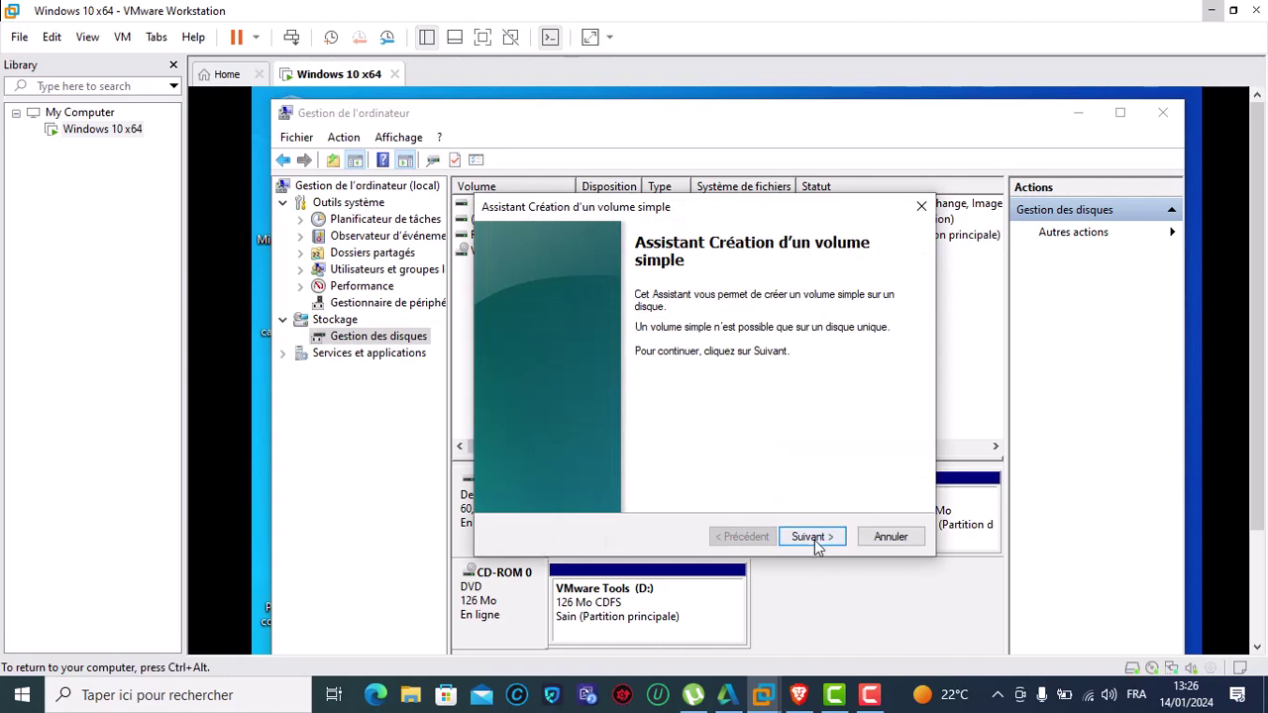
click(810, 537)
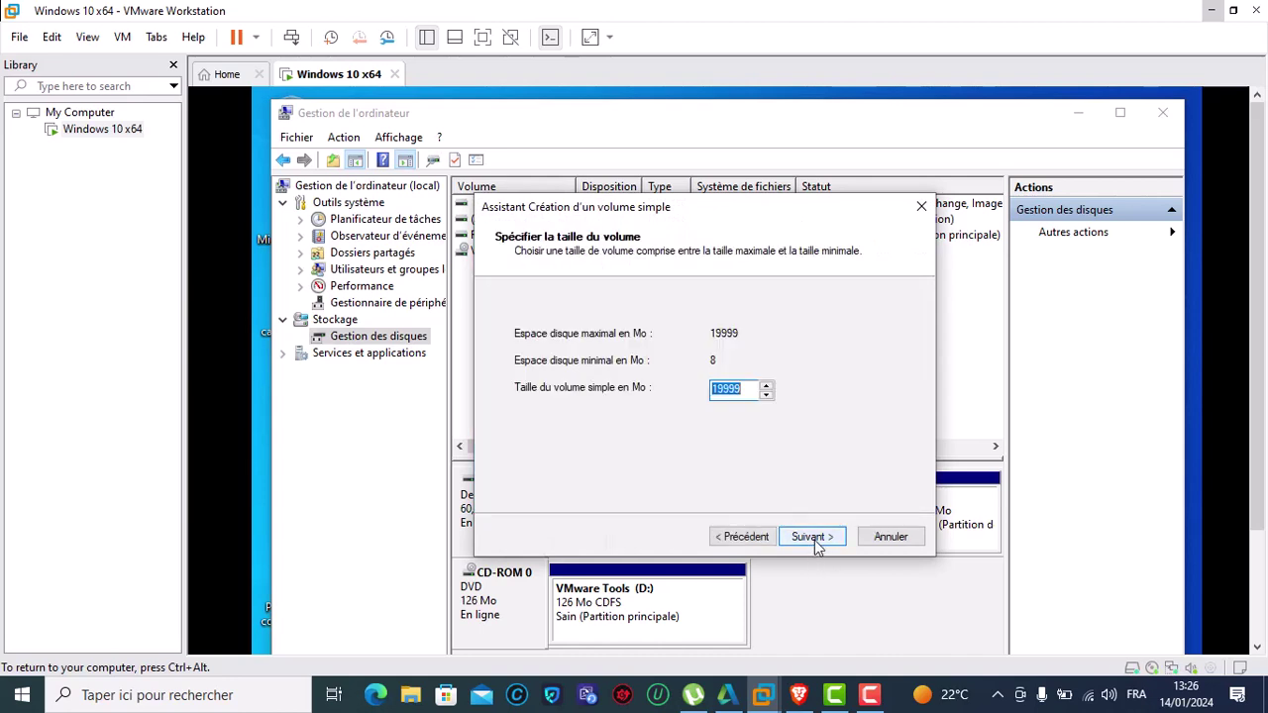
click(815, 540)
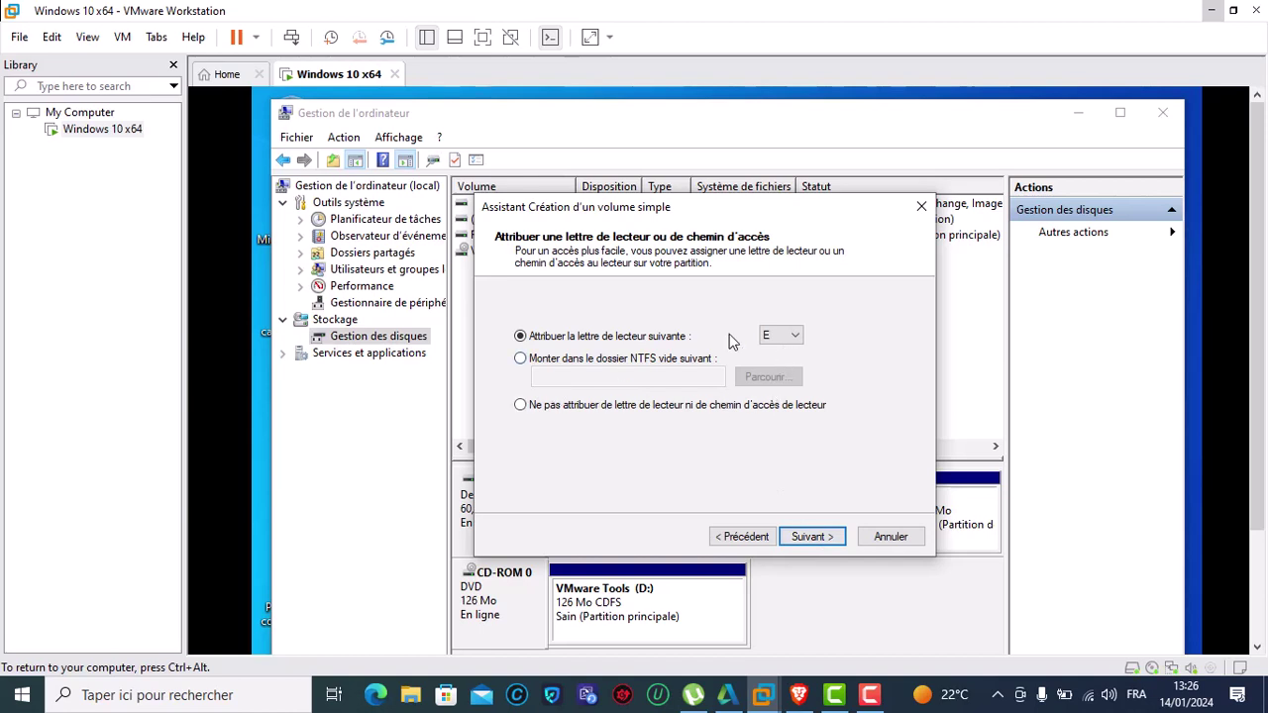
click(798, 337)
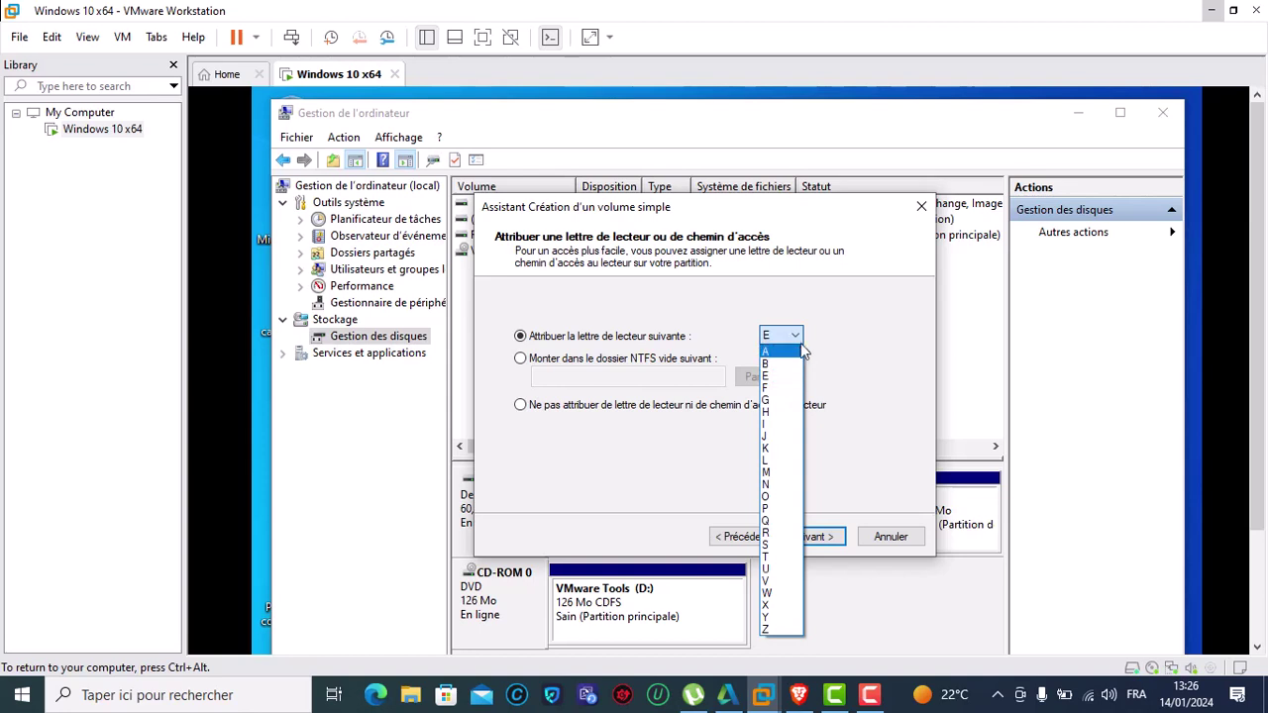
click(797, 338)
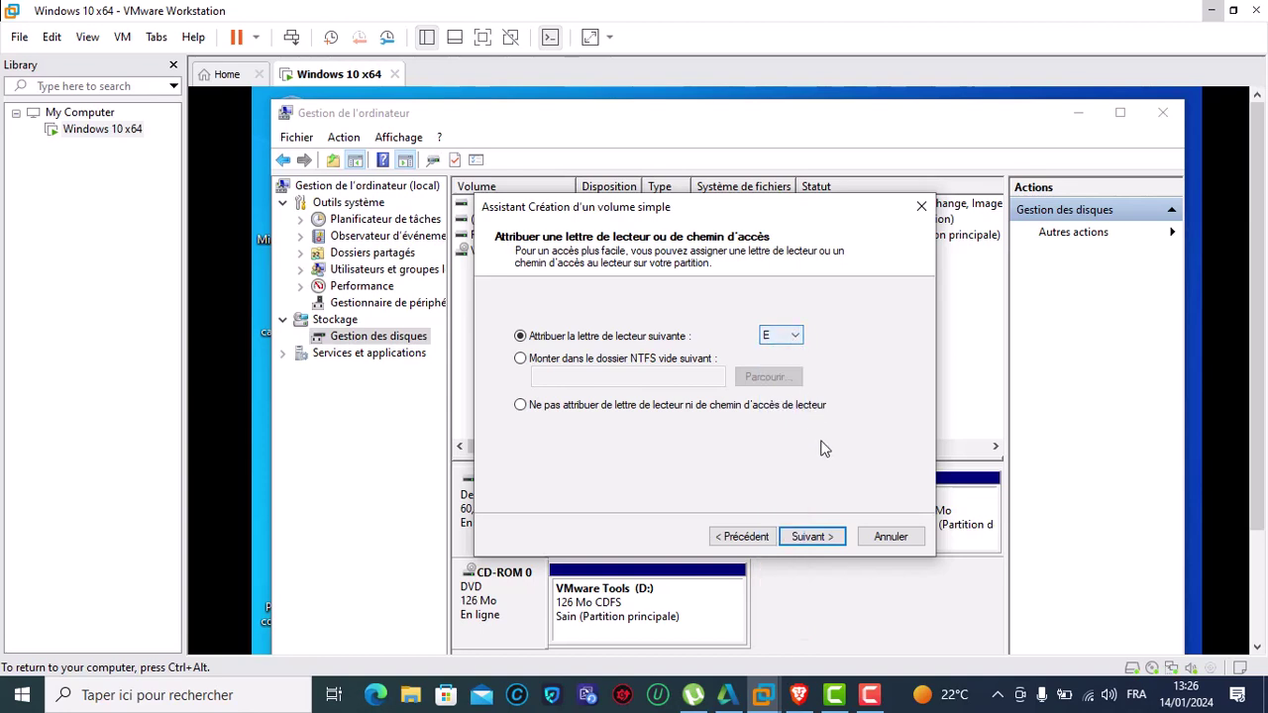
click(816, 537)
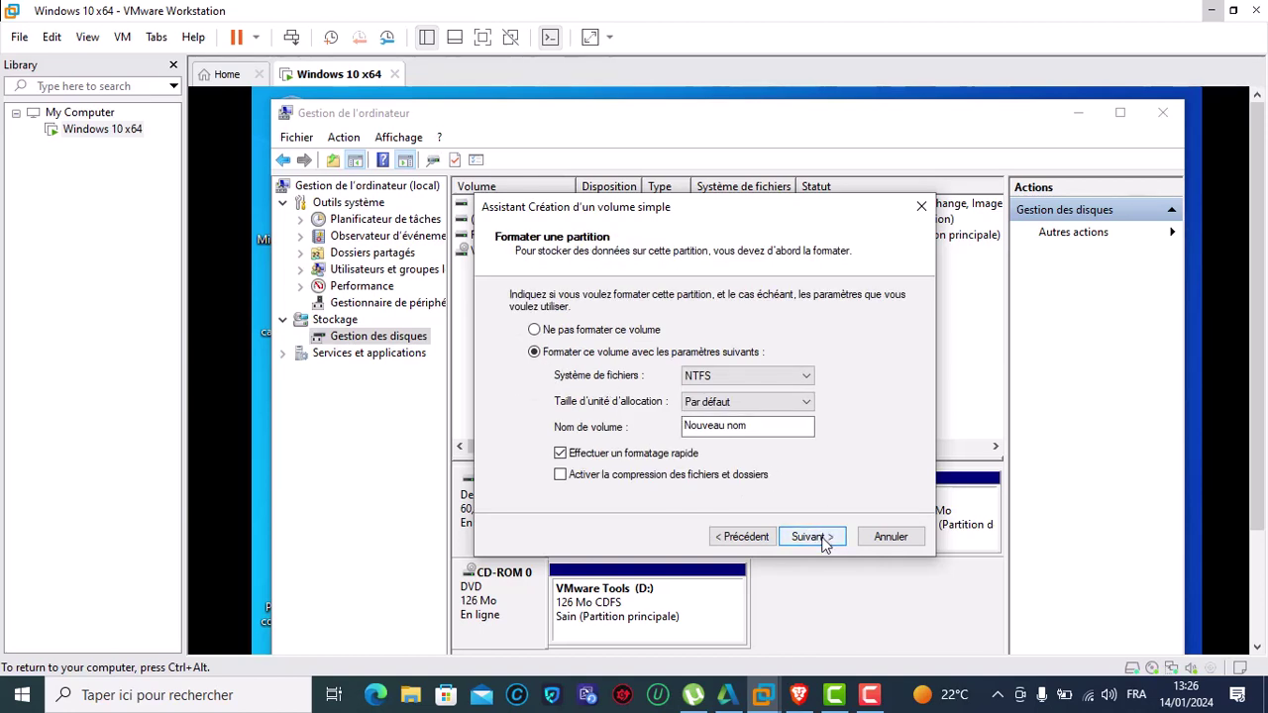
click(824, 541)
click(823, 542)
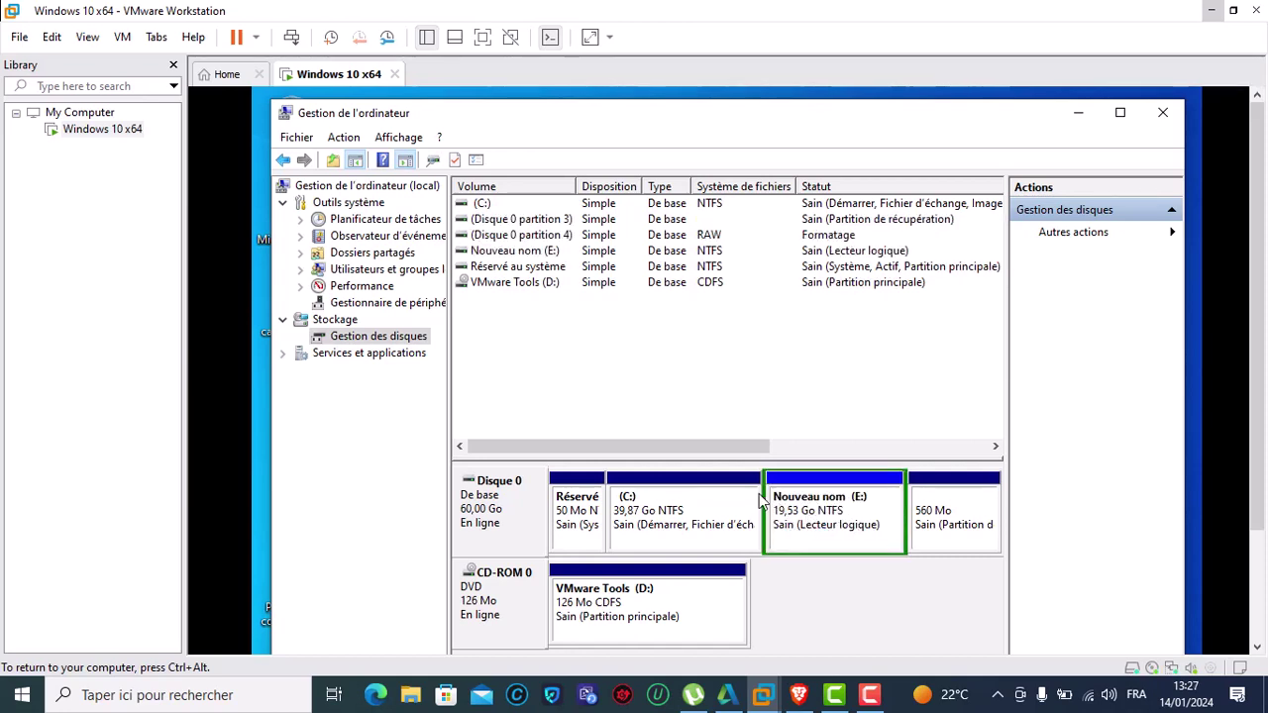
- Close Computer Management and open the new E: drive from Ce PC to check its contents
click(1165, 114)
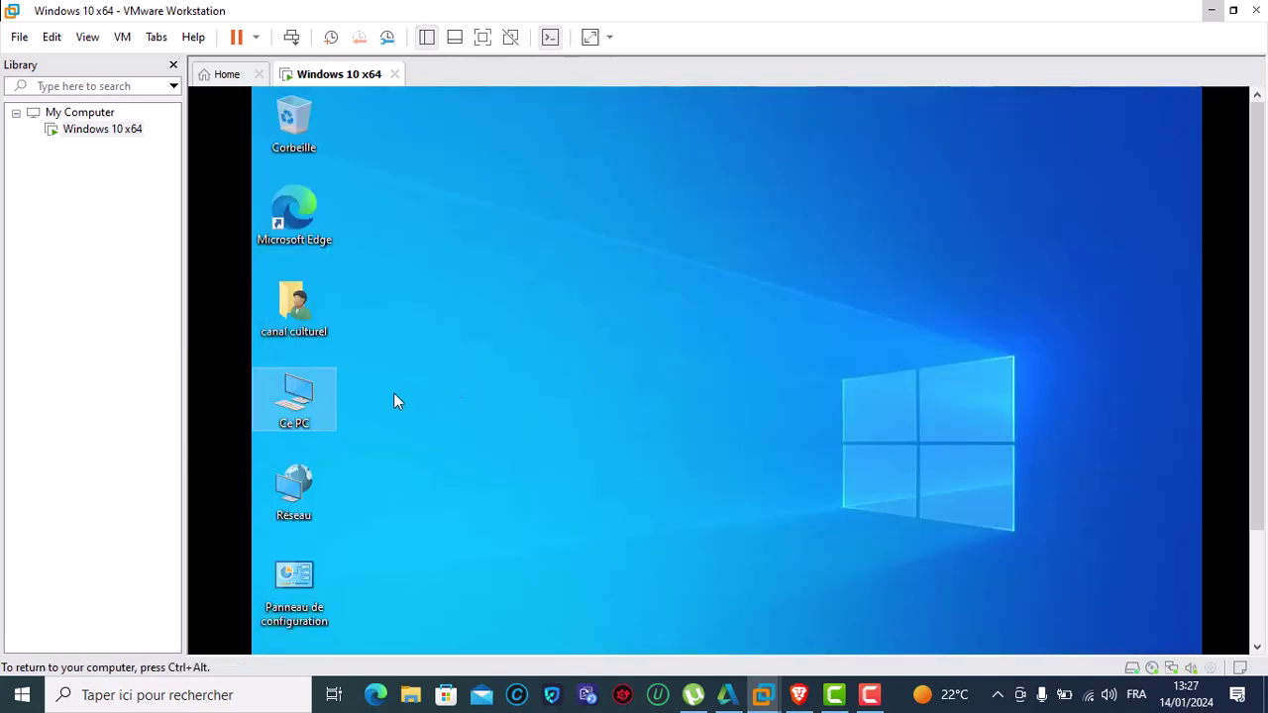
double_click(300, 401)
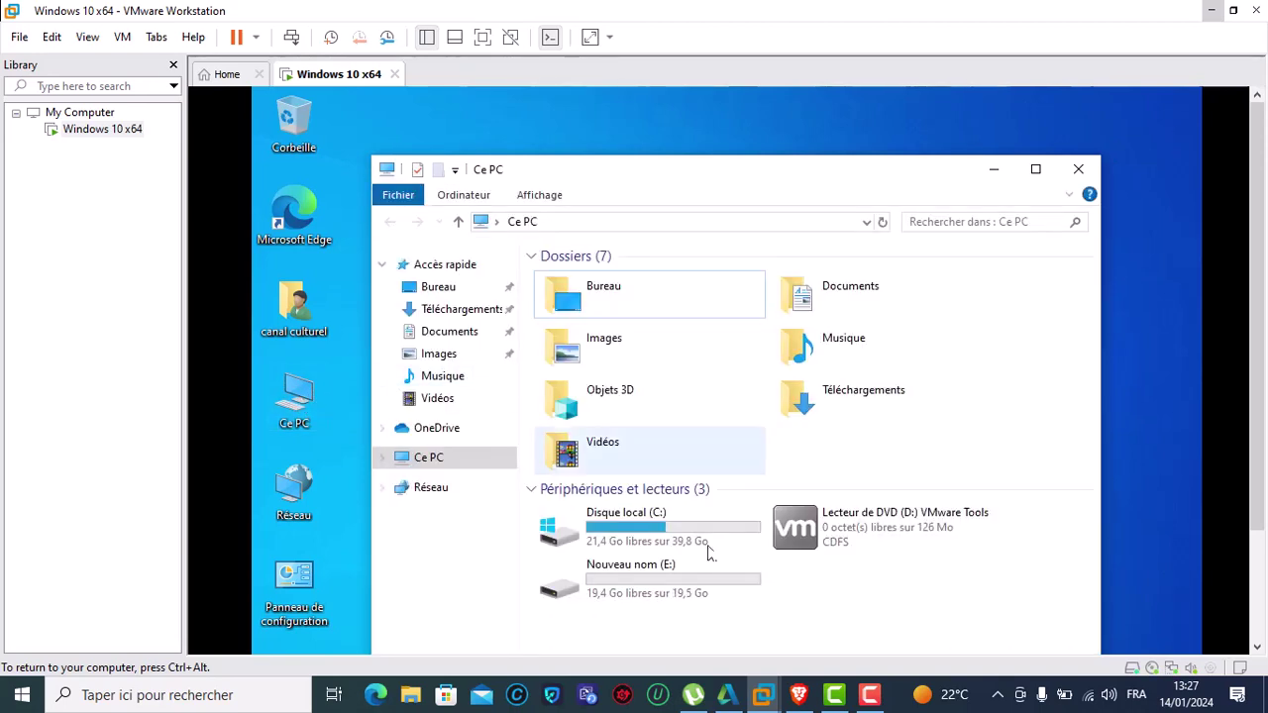
click(626, 582)
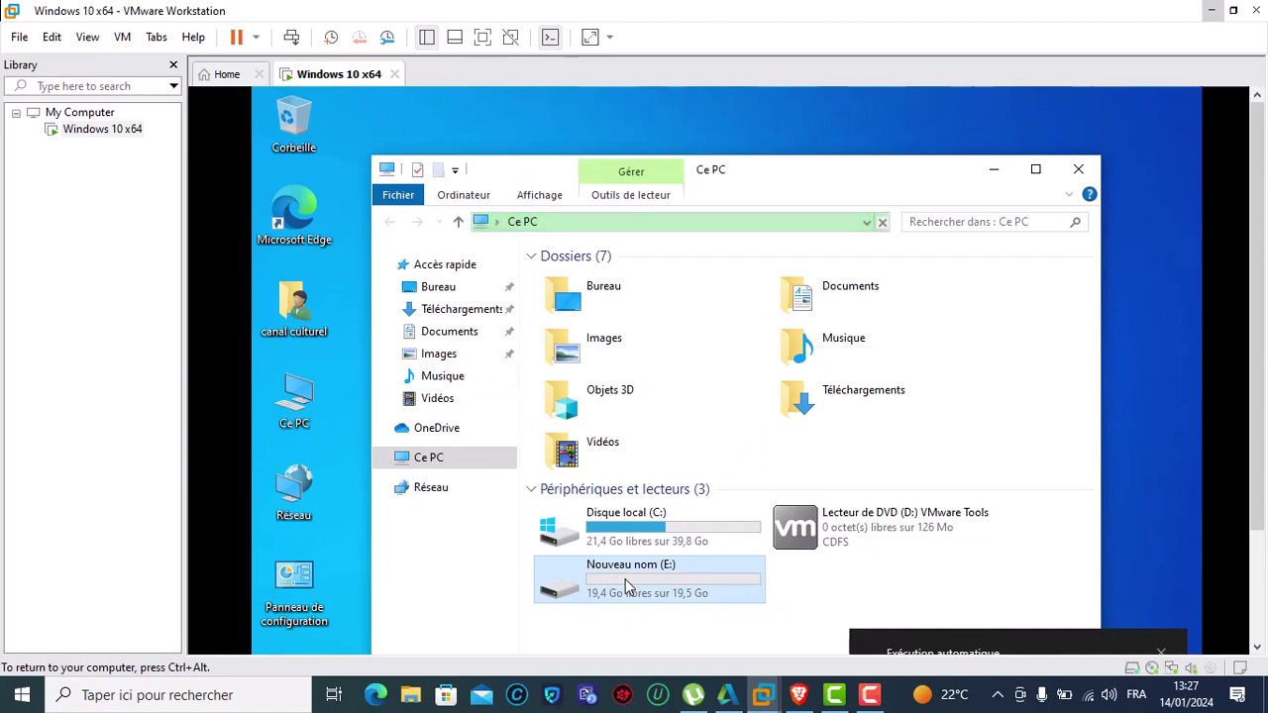
double_click(625, 578)
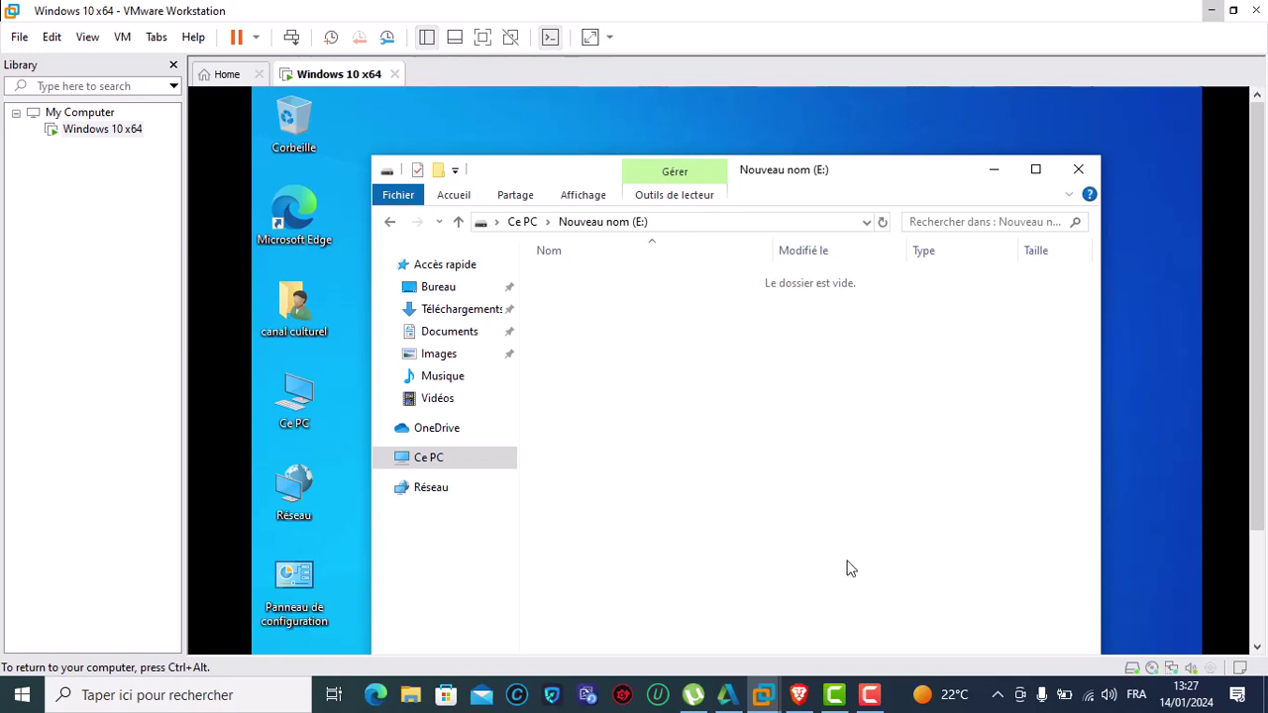
key(ctrl+alt)
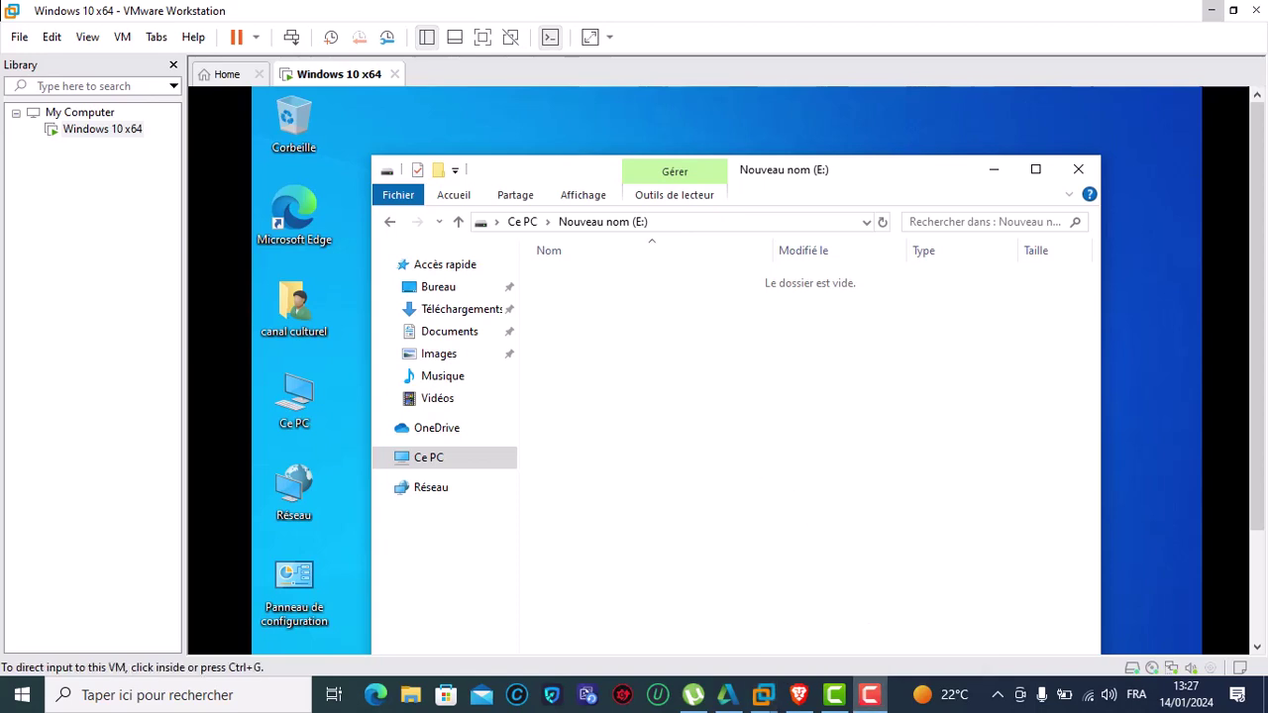